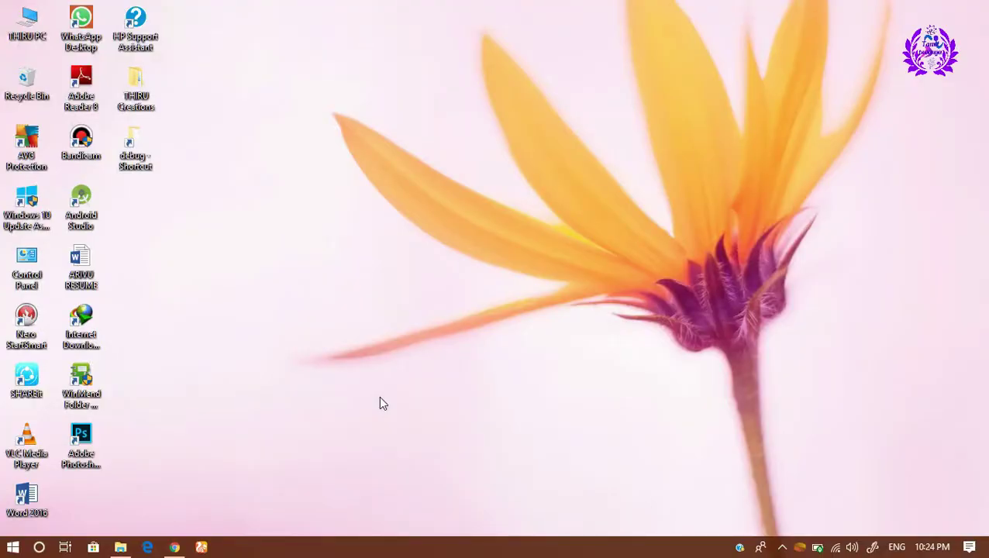
Launch Adobe Photoshop CC 2018 from its desktop shortcut.
double_click(81, 438)
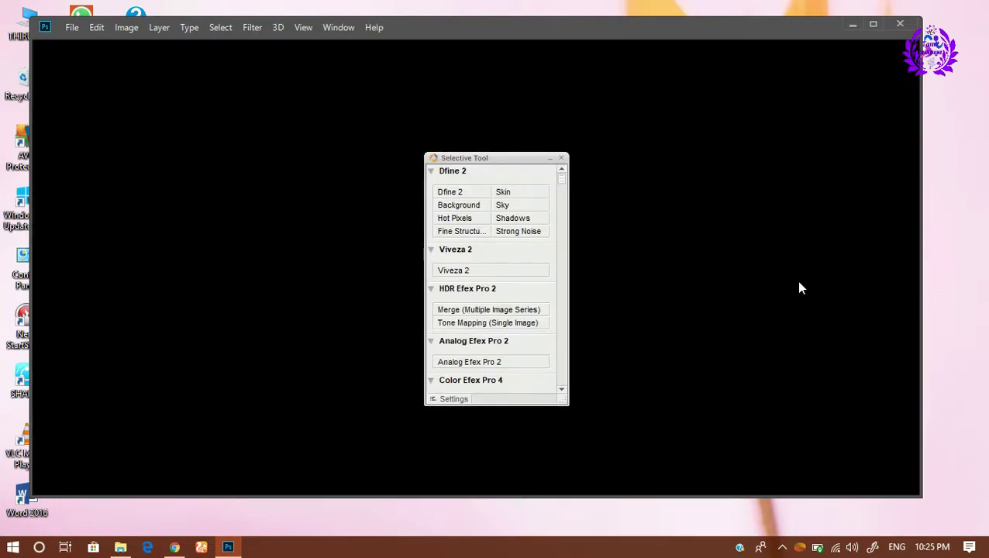
Close the Nik Selective Tool panel and create a Default Photoshop Size document (7 x 5 in, 300 ppi).
click(561, 158)
click(71, 27)
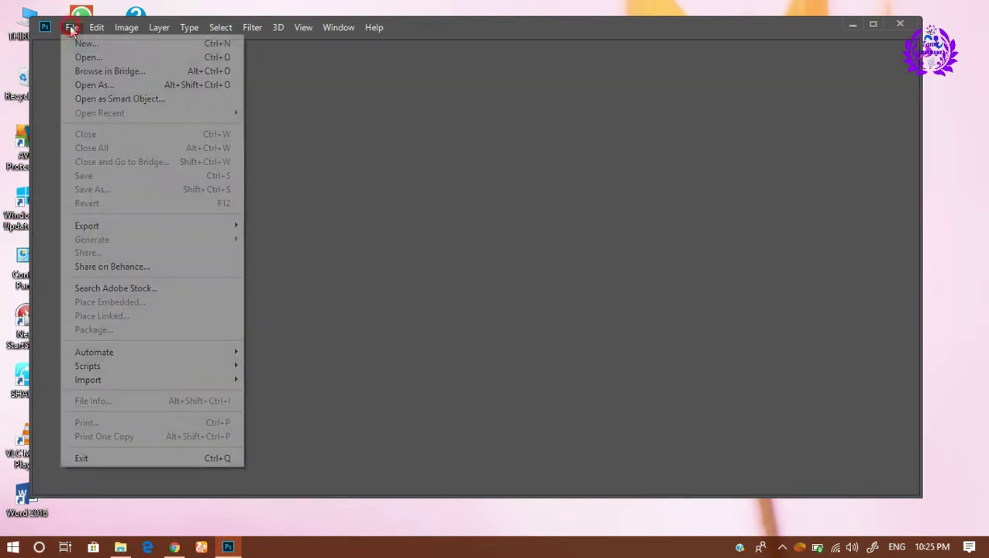
click(85, 44)
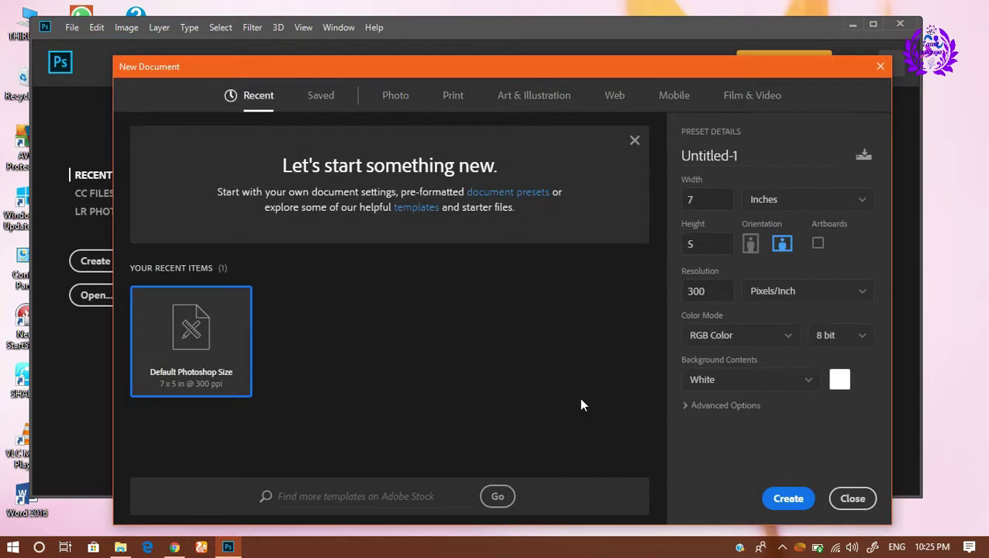
click(791, 500)
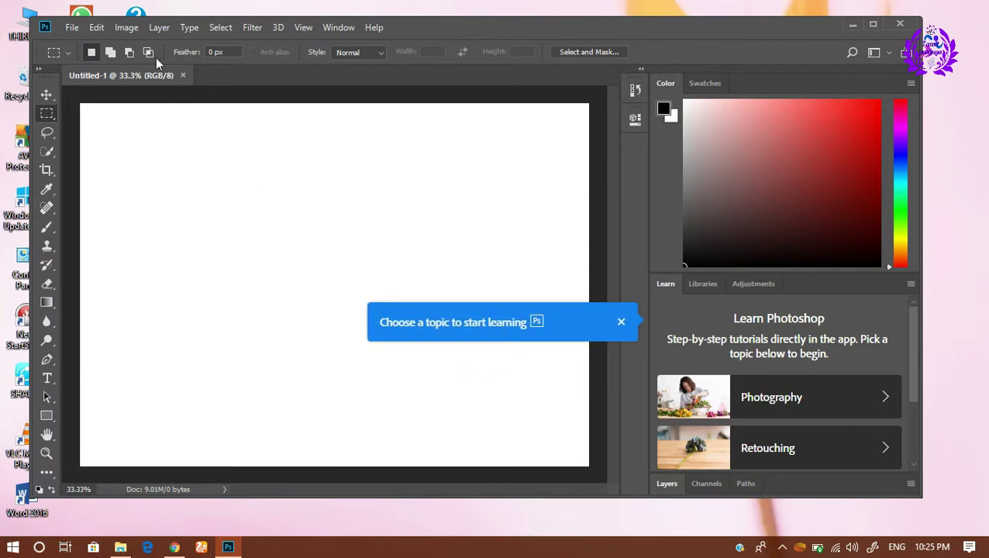
click(97, 27)
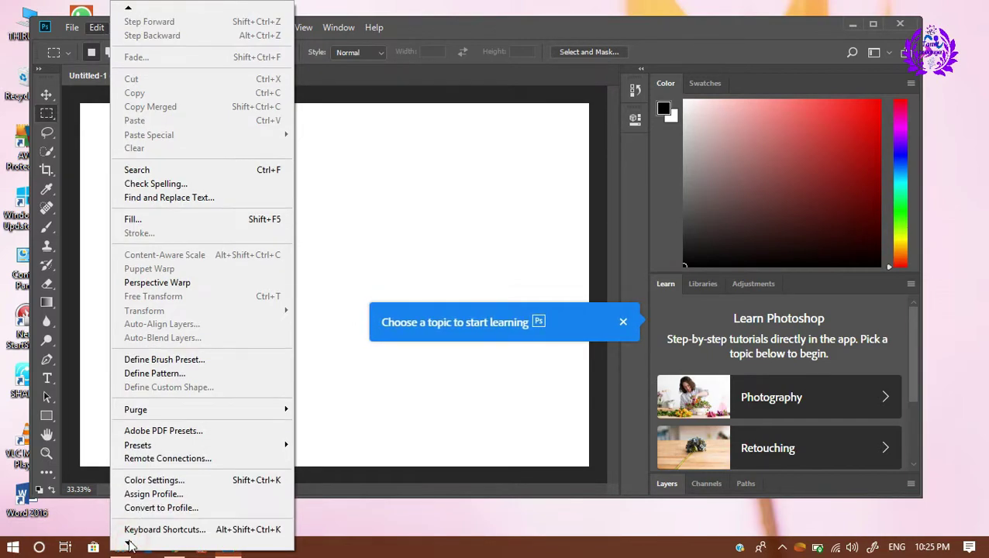
mouse_move(147, 522)
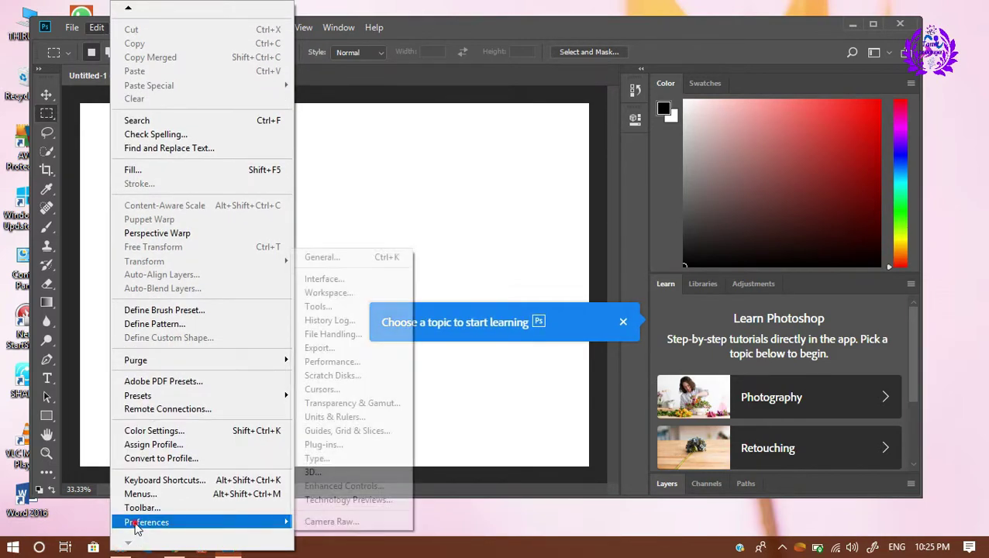
Open Performance preferences and repeatedly try to dismiss the 'integer between 96 and 8 is required' alert.
click(358, 362)
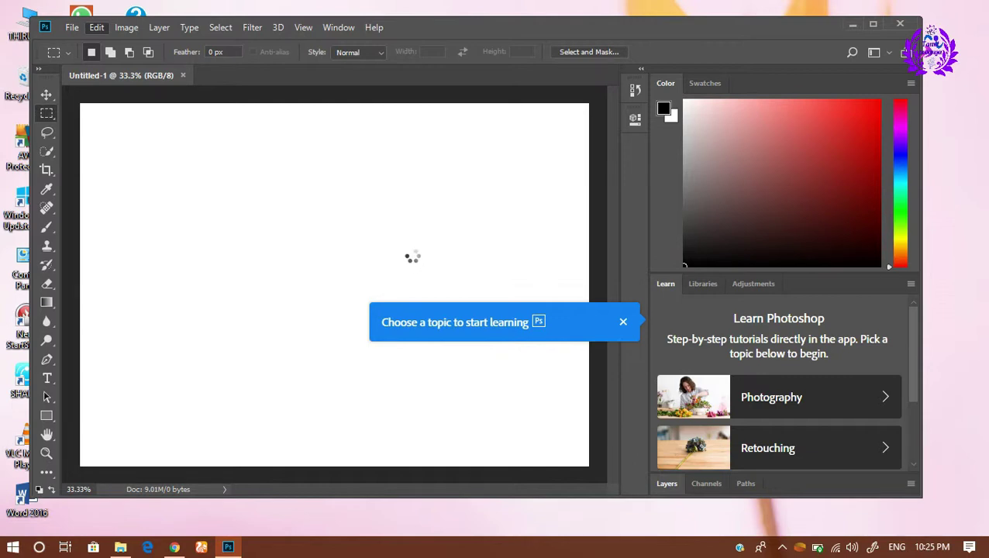
click(461, 214)
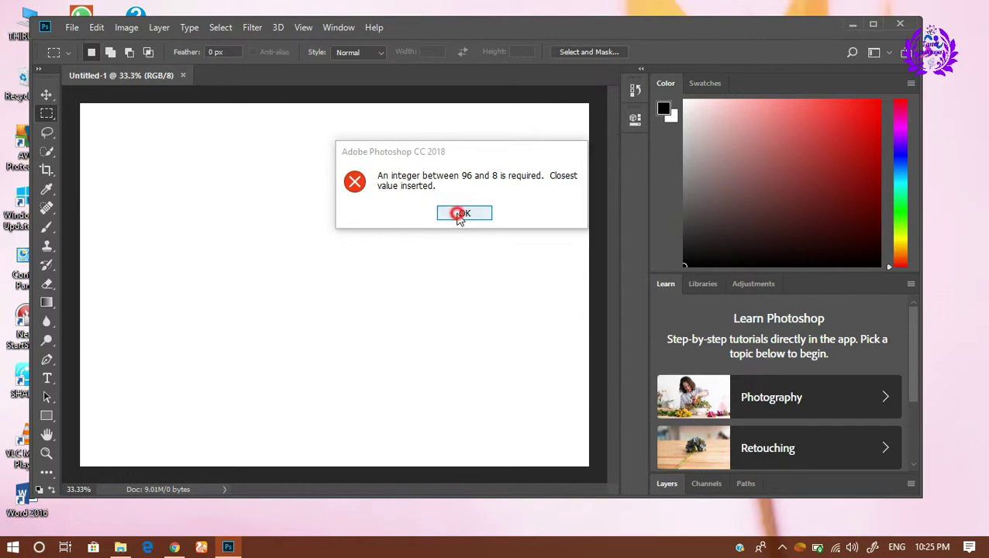
click(499, 143)
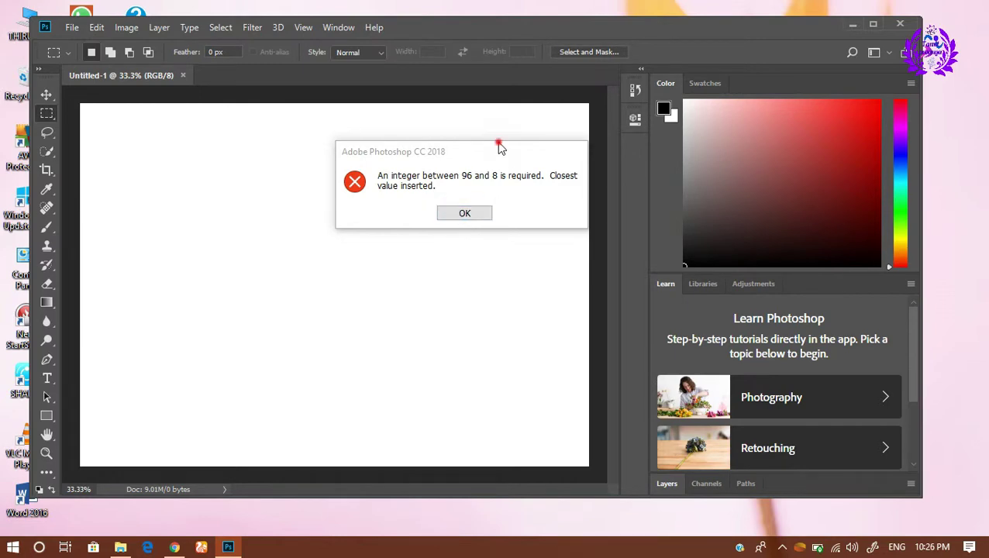
drag(500, 147, 408, 161)
click(375, 226)
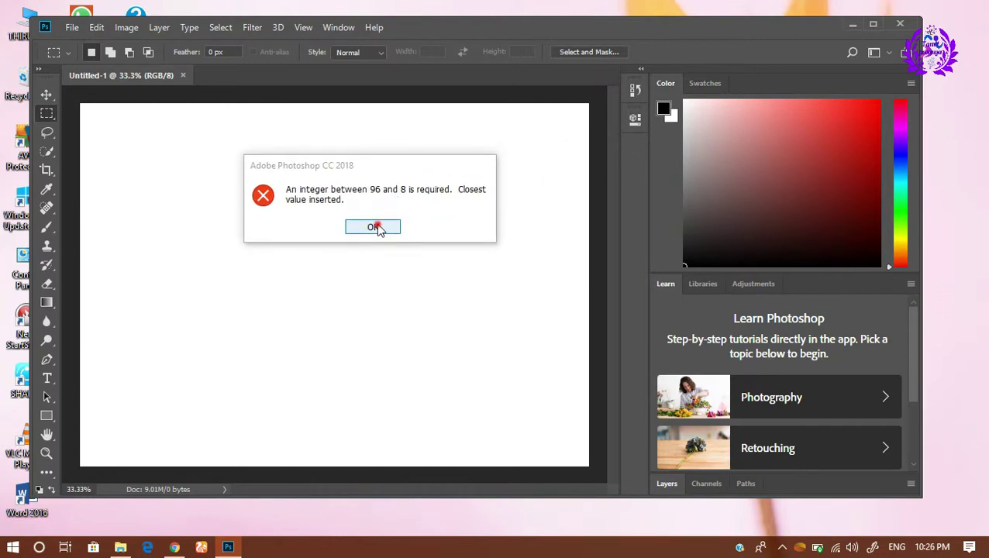
click(376, 226)
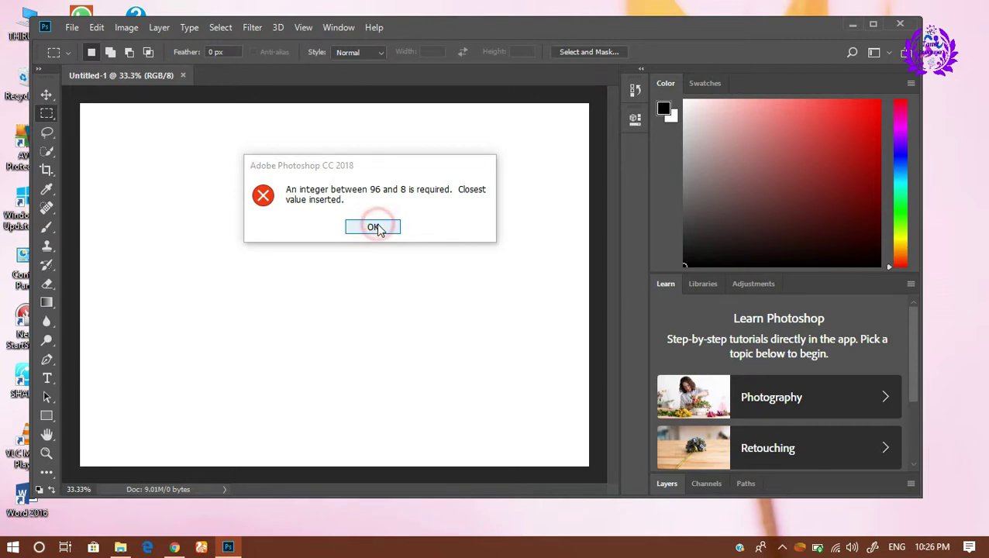
click(375, 226)
click(375, 226)
click(375, 226)
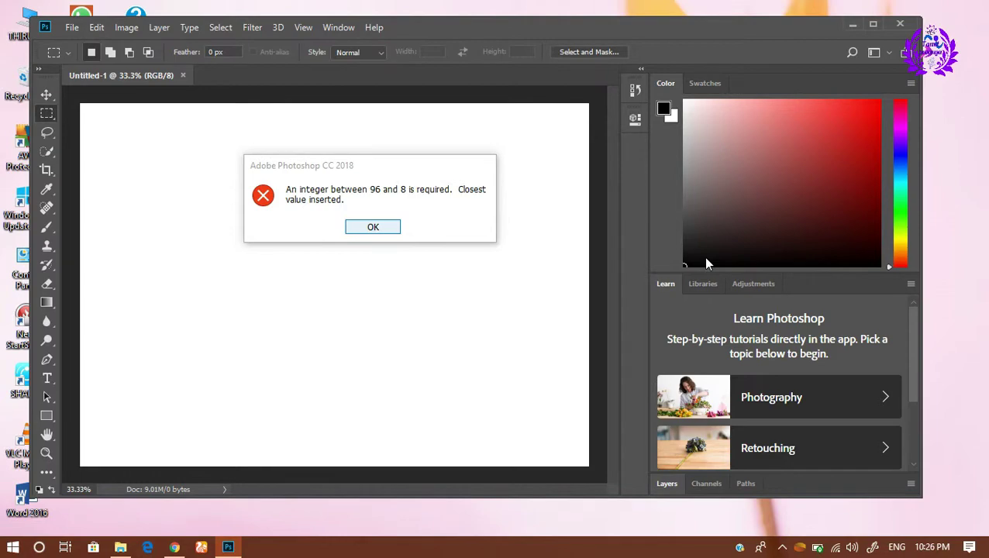
Refresh the desktop, then bring up Task Manager from the taskbar menu.
right_click(962, 229)
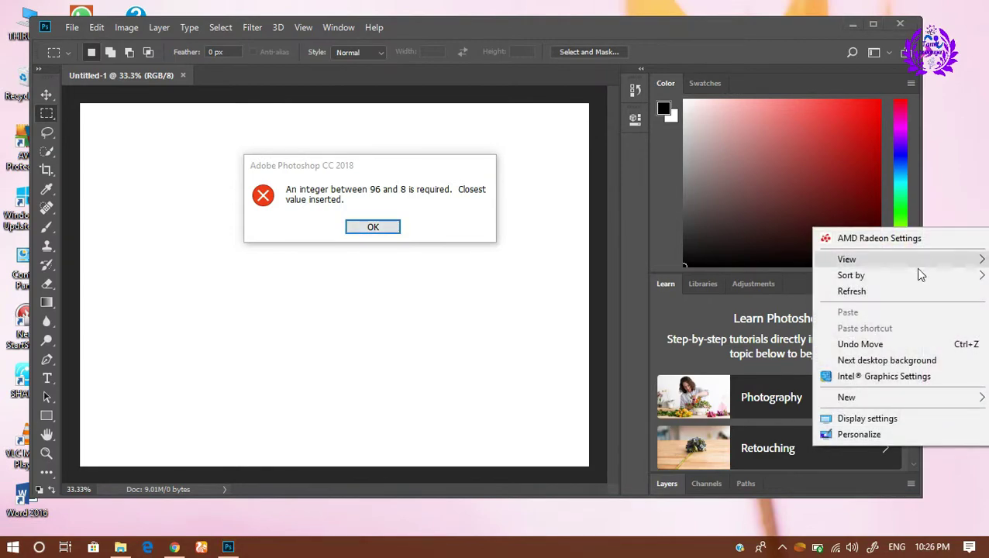
click(904, 292)
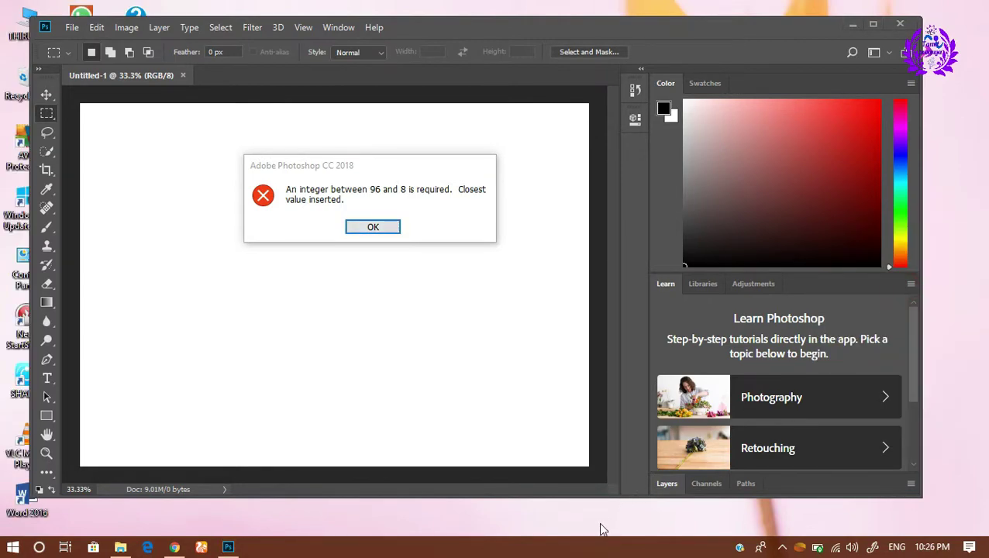
right_click(593, 547)
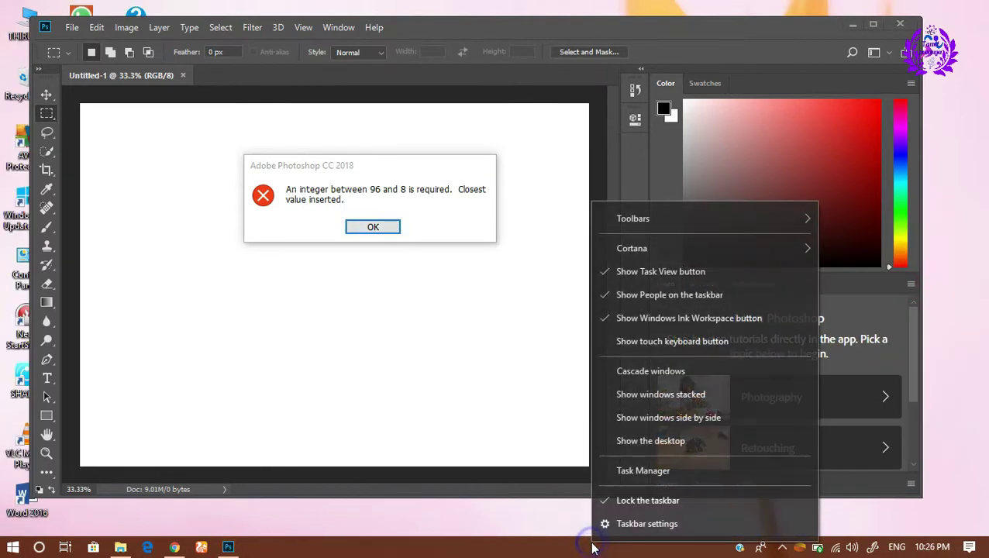
click(624, 471)
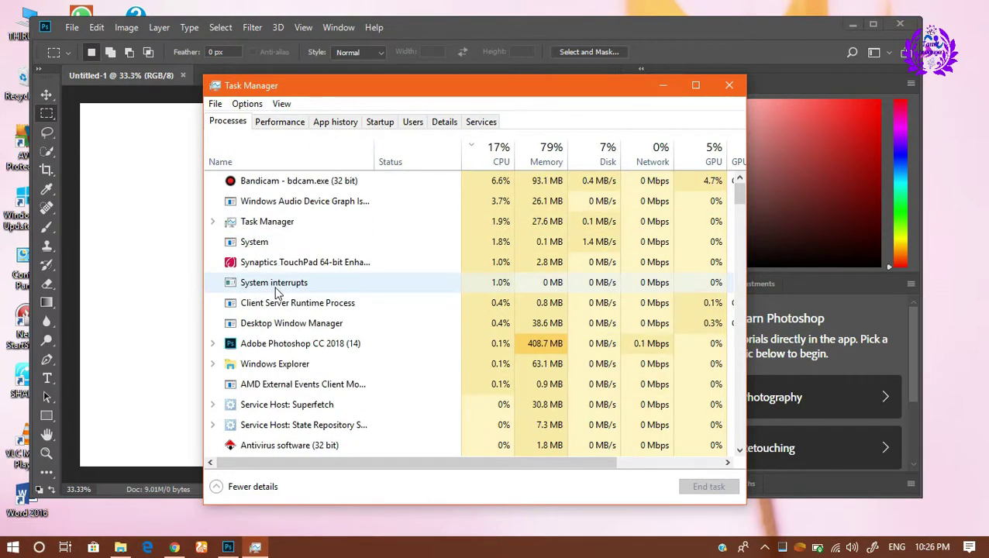
End the Adobe Photoshop CC 2018 process in Task Manager.
scroll(276, 292, down, 1)
click(277, 292)
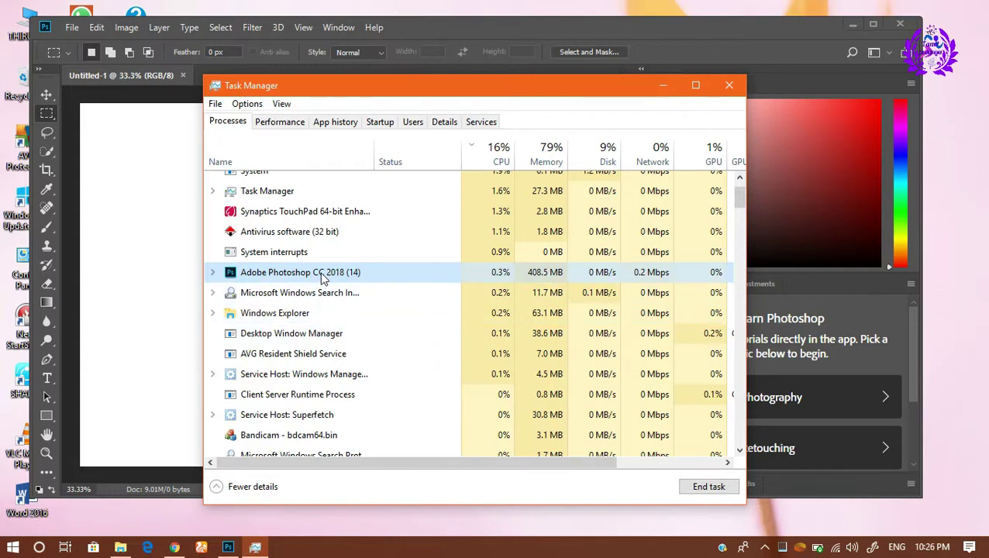
right_click(323, 273)
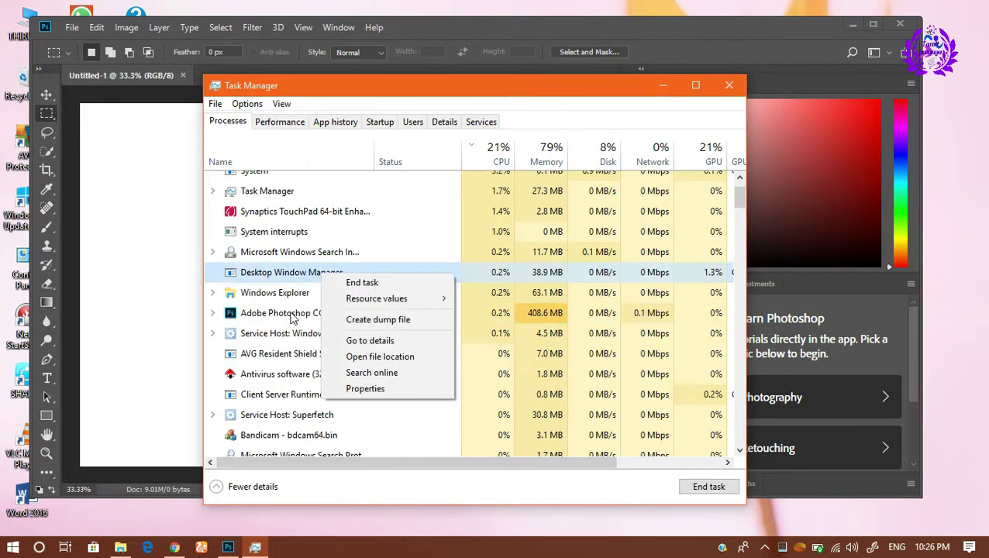
click(289, 313)
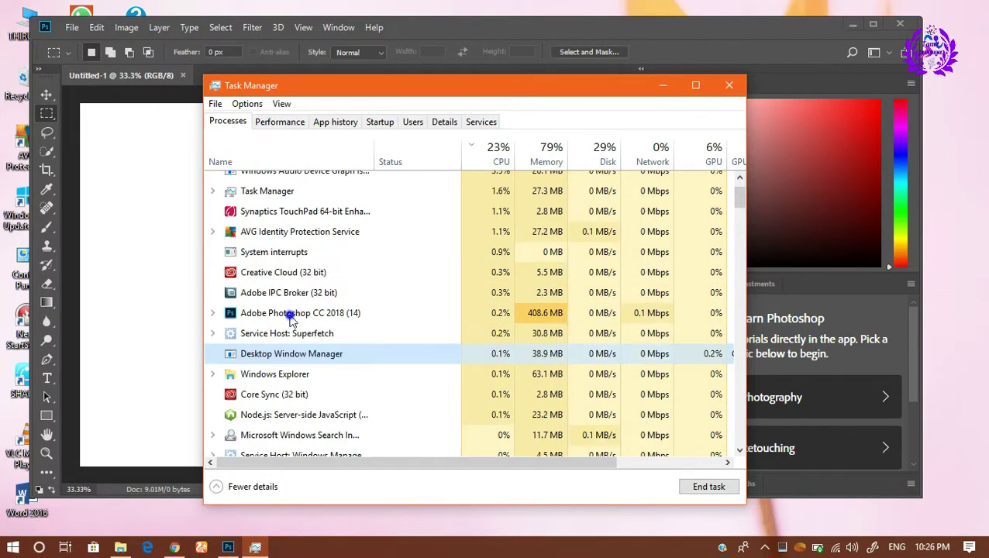
right_click(290, 316)
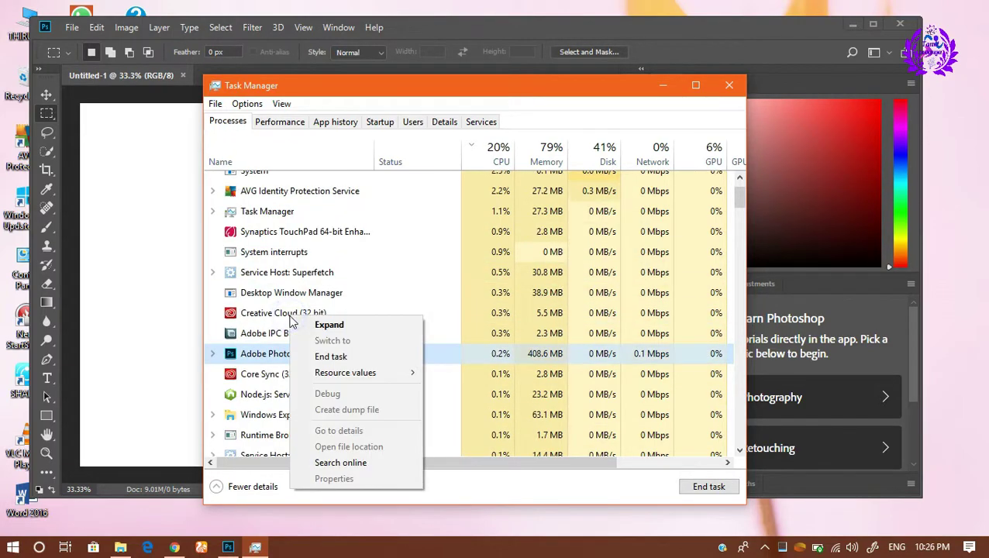
click(329, 356)
Dismiss the leftover process menu and close Task Manager.
scroll(326, 364, up, 1)
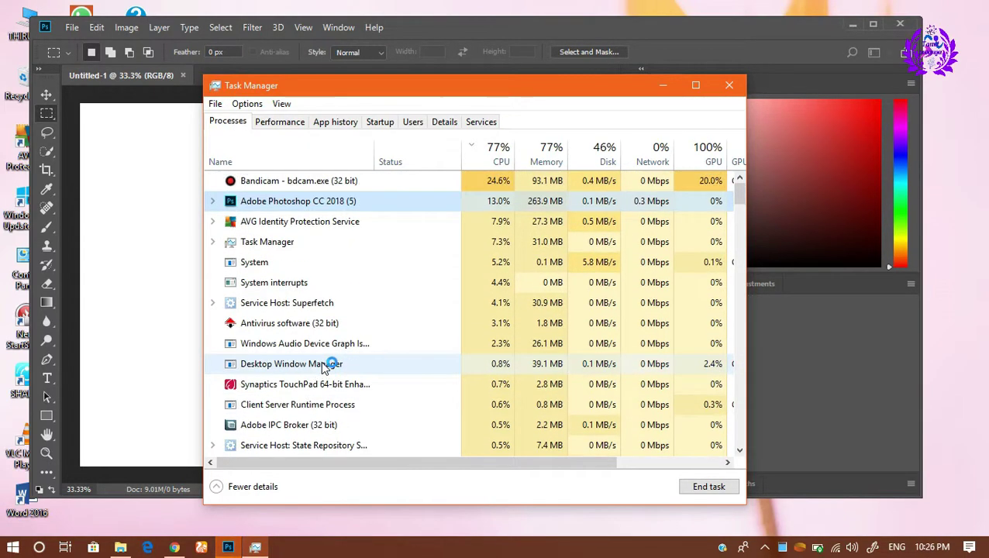
right_click(318, 207)
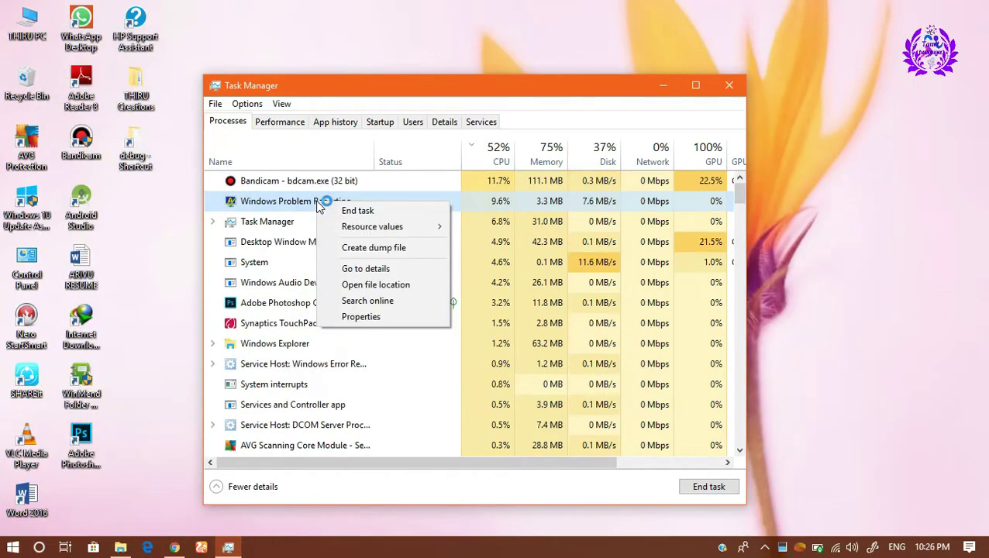
click(788, 127)
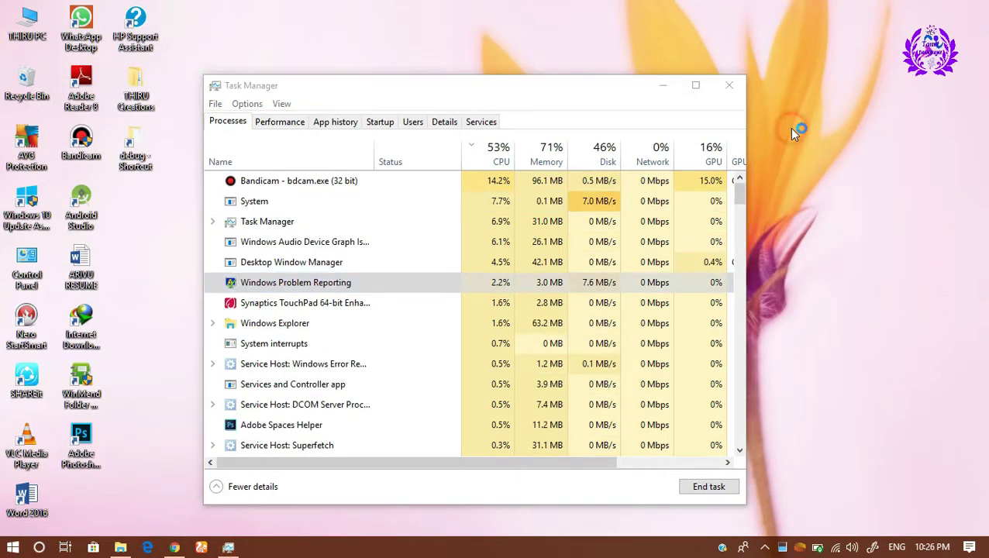
click(729, 85)
Search the Start menu for regedit and run Registry Editor.
click(12, 547)
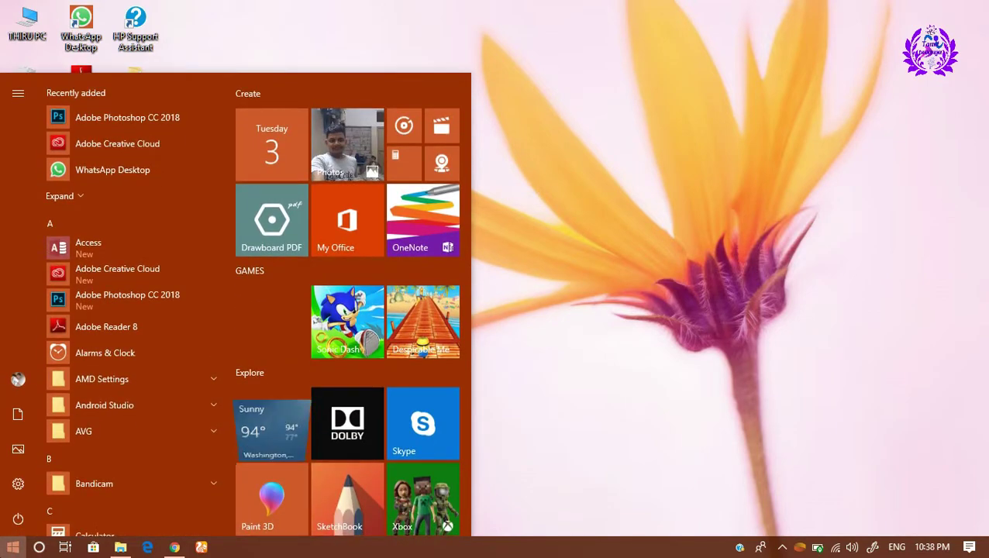
text(preged)
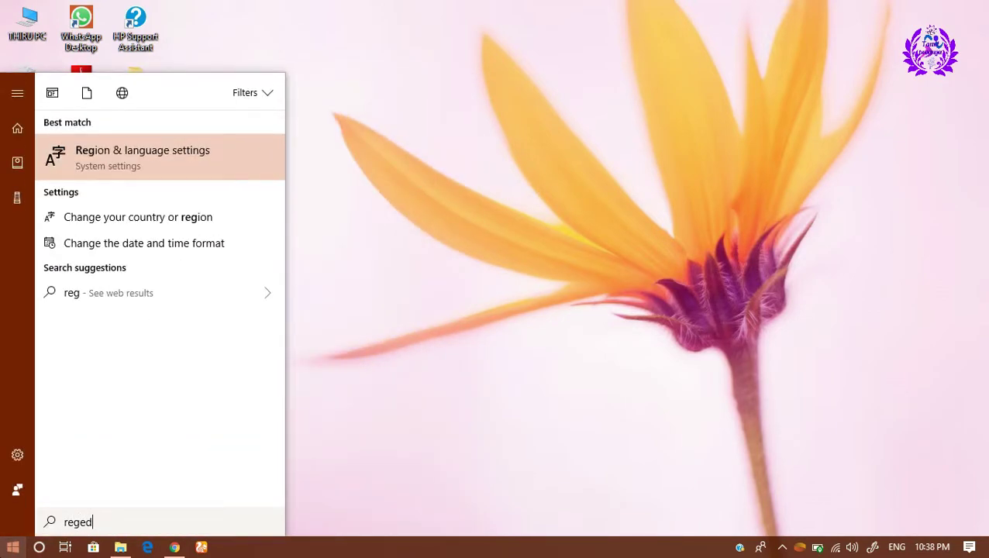
text(it)
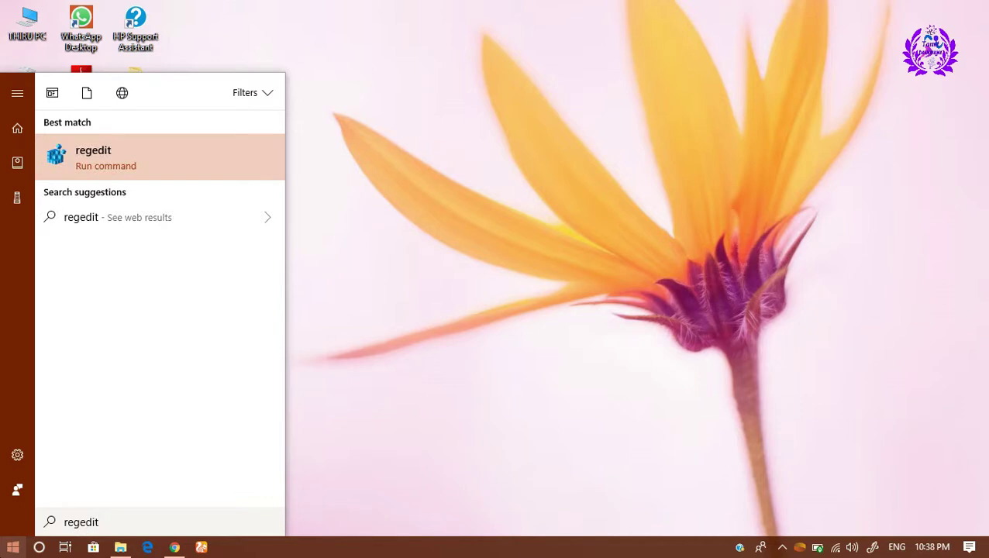
key(Return)
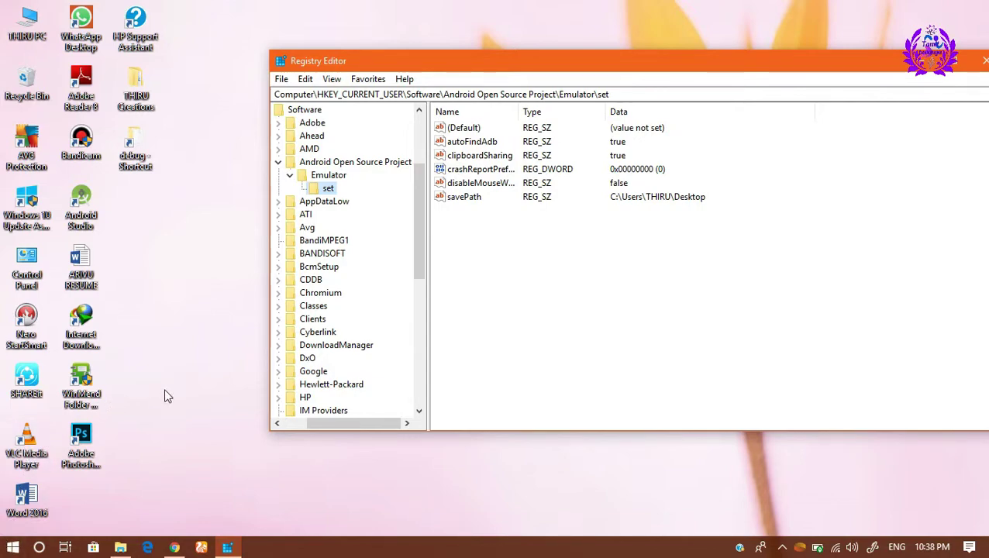
Maximize Registry Editor and expand HKEY_CURRENT_USER\Software\Adobe to reveal the Photoshop key.
drag(420, 200, 416, 131)
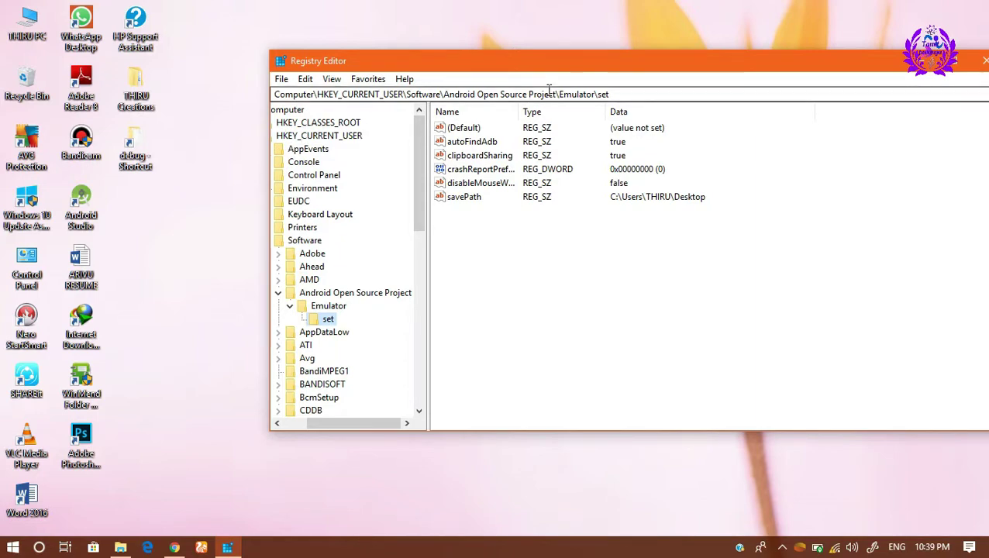
double_click(573, 60)
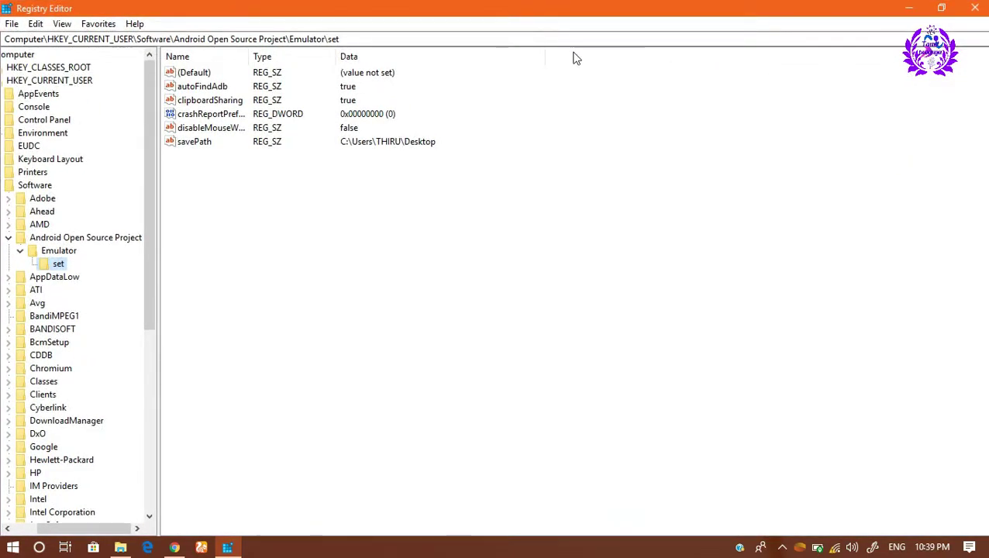
double_click(19, 56)
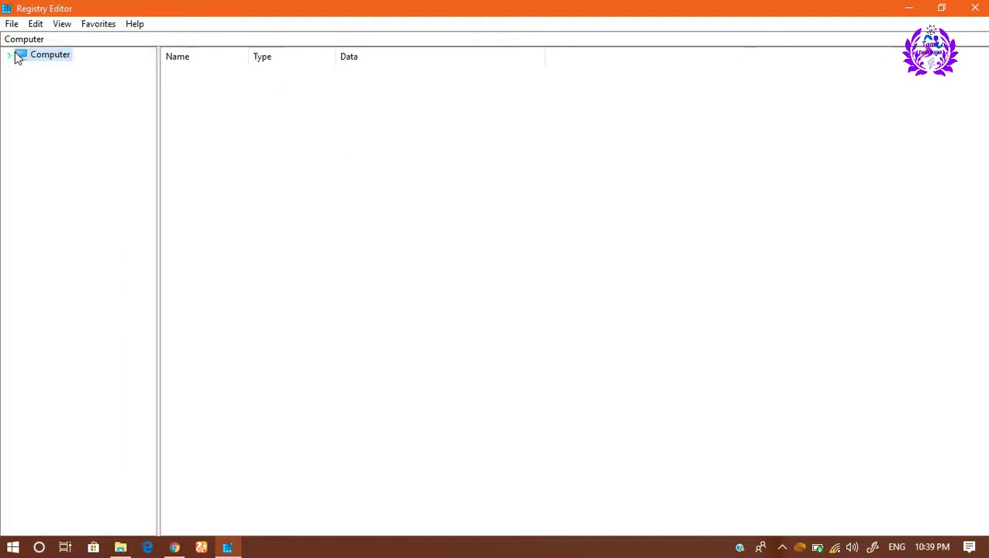
click(8, 56)
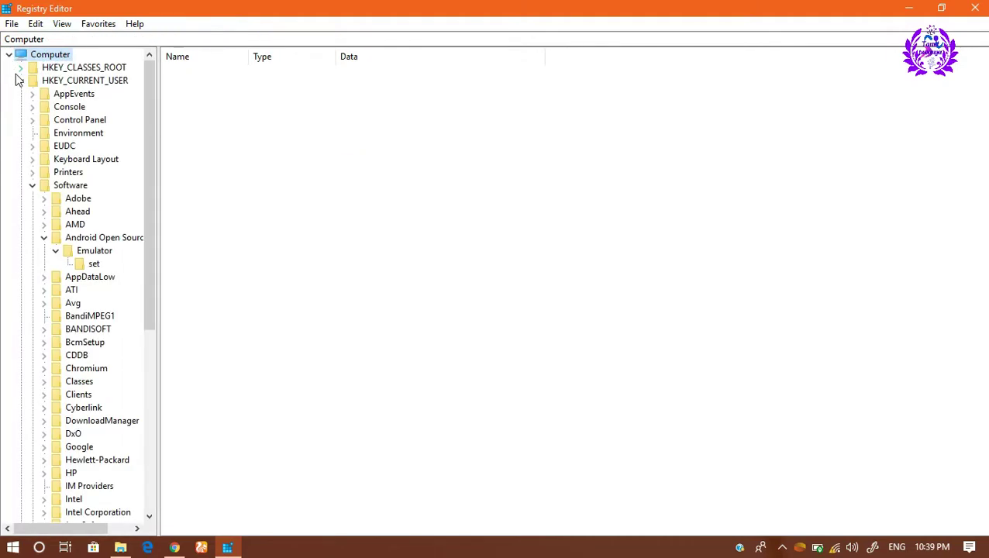
click(21, 81)
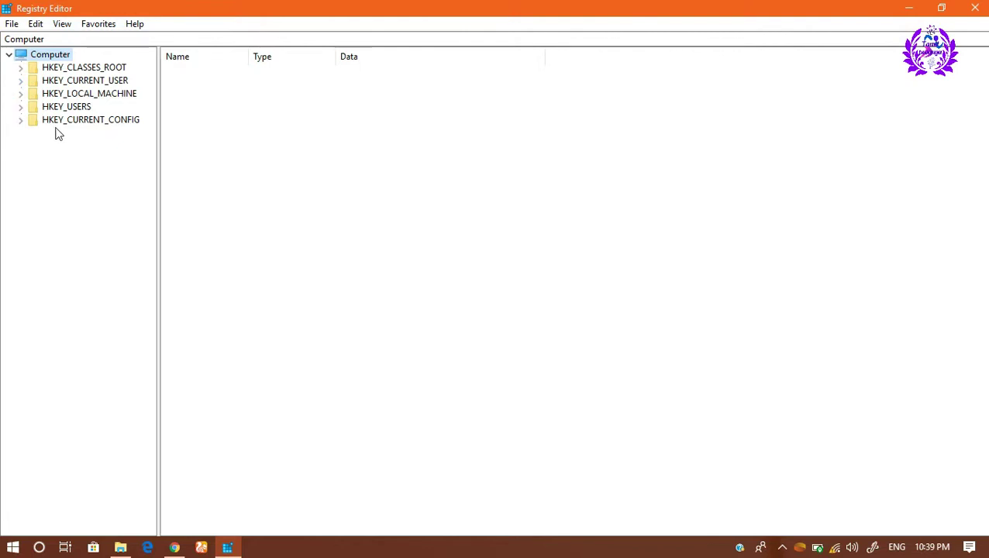
click(22, 80)
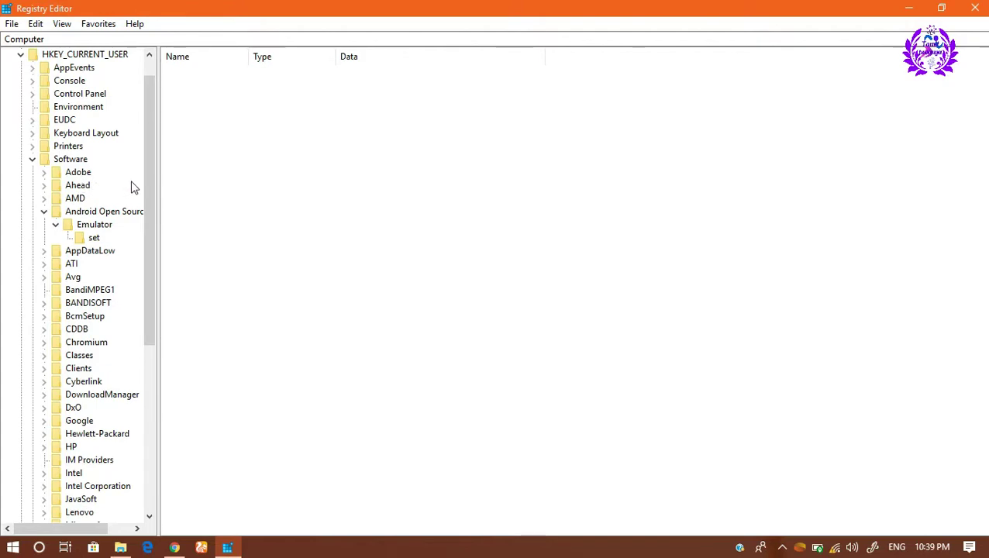
click(59, 162)
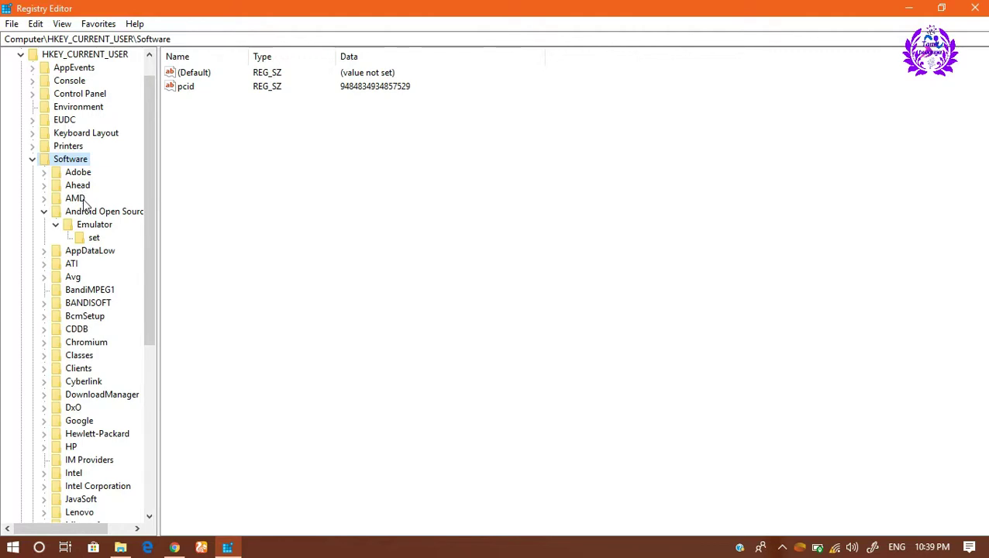
click(44, 172)
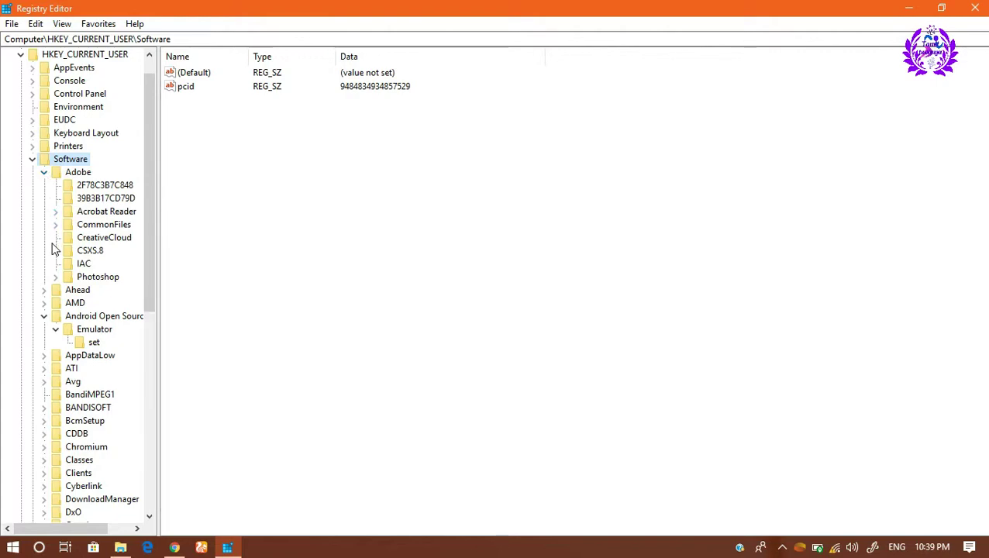
Expand Photoshop and select its 120.0 subkey to list values like MemoryUsage64.
click(55, 277)
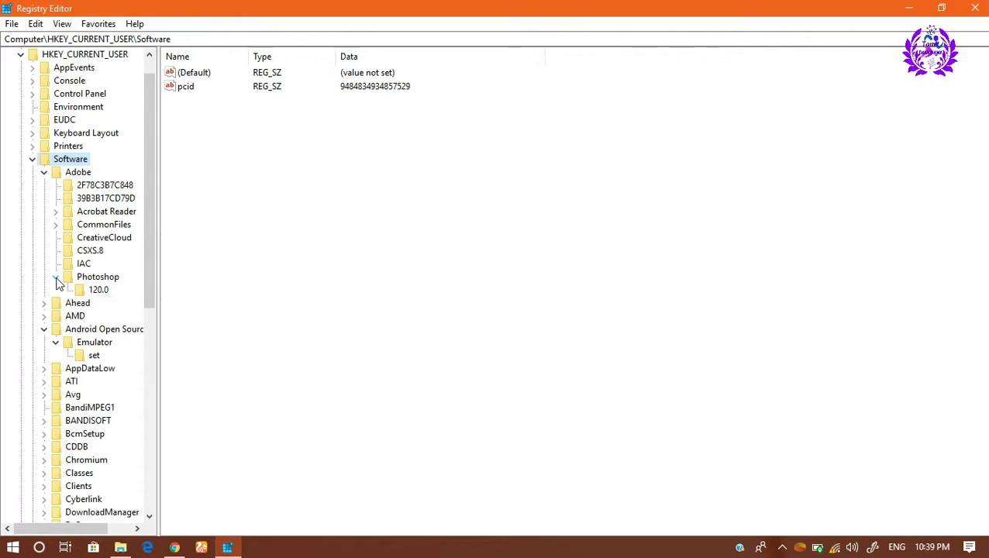
click(96, 291)
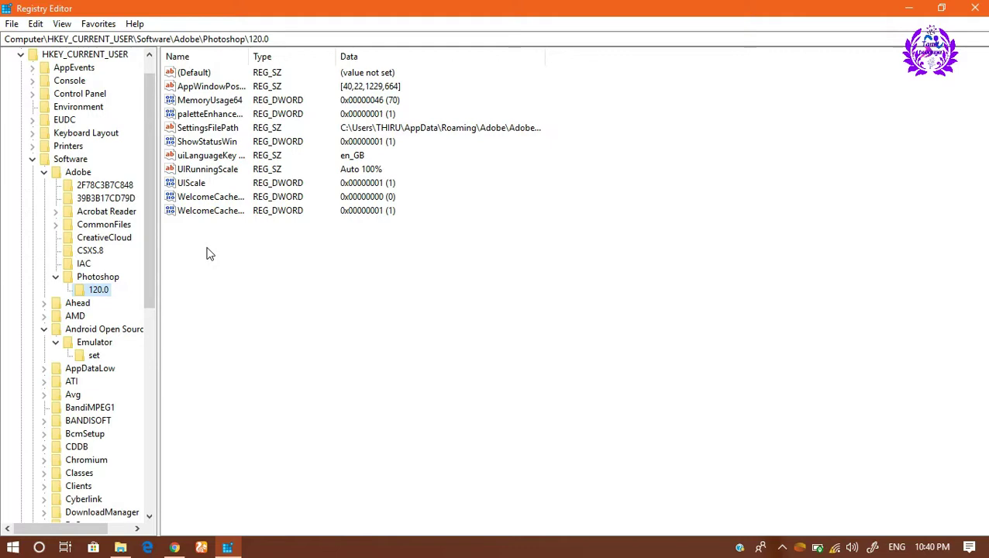
click(208, 128)
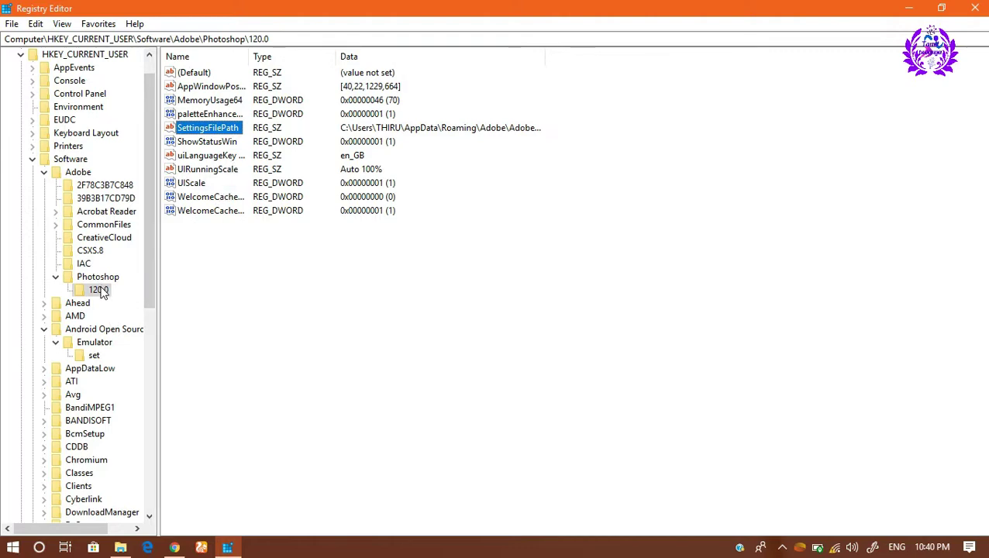
Create a DWORD (32-bit) value named OverridePhysicalMemoryMB in the 120.0 key.
right_click(103, 291)
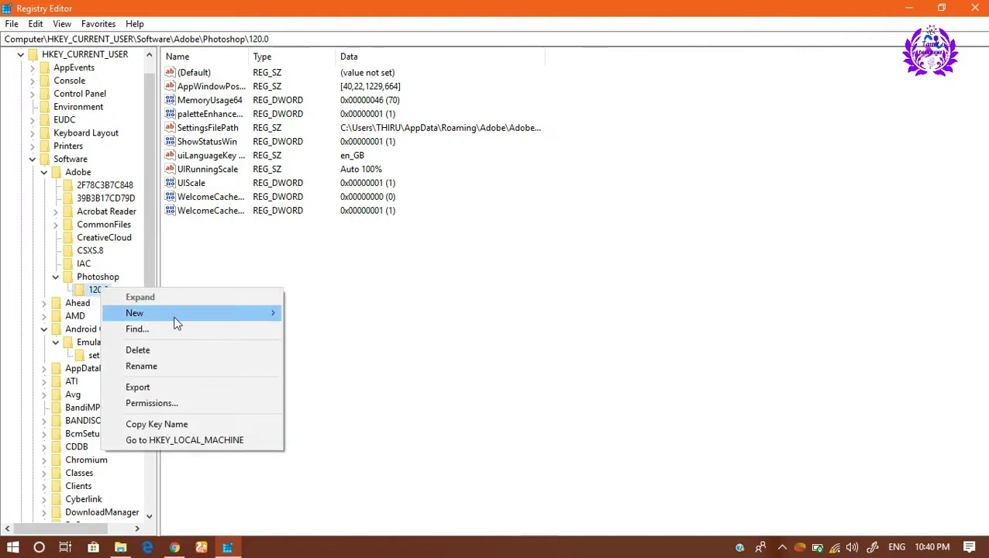
mouse_move(194, 312)
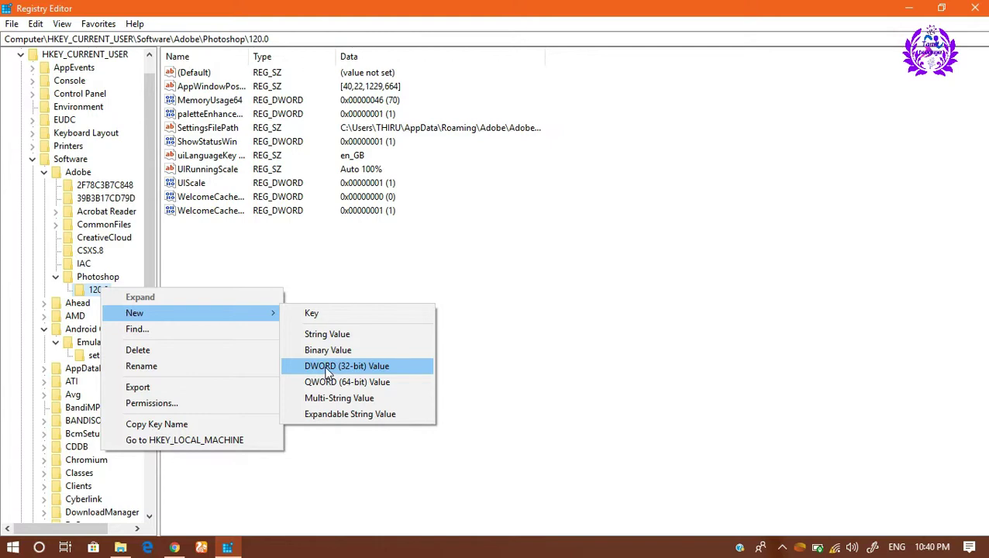
click(329, 371)
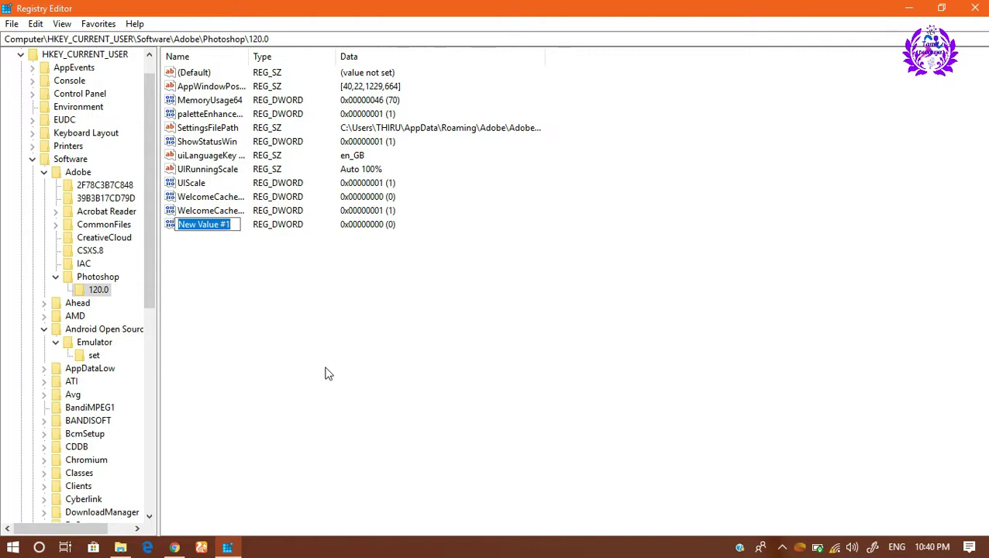
key(BackSpace)
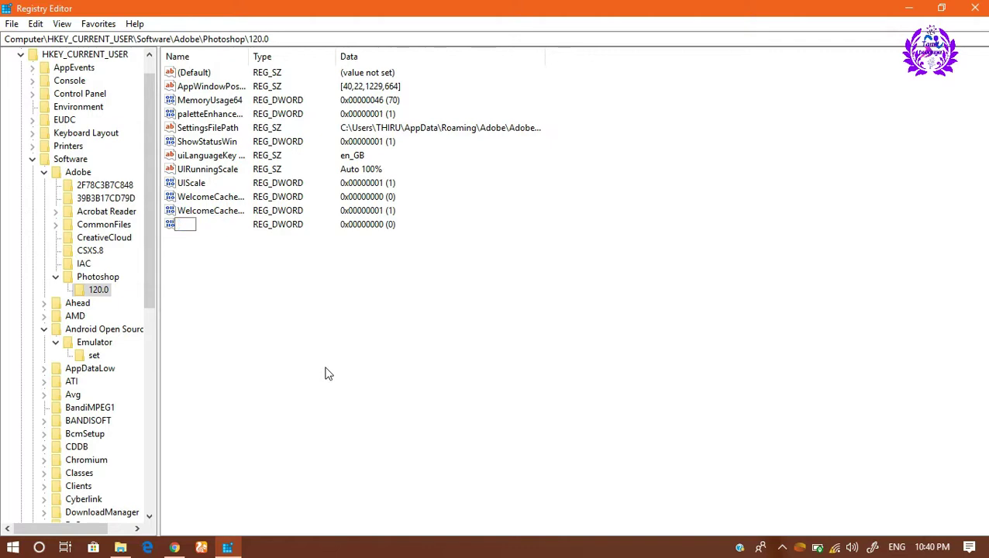
text(O)
text(ve)
text(rride)
text(Ph)
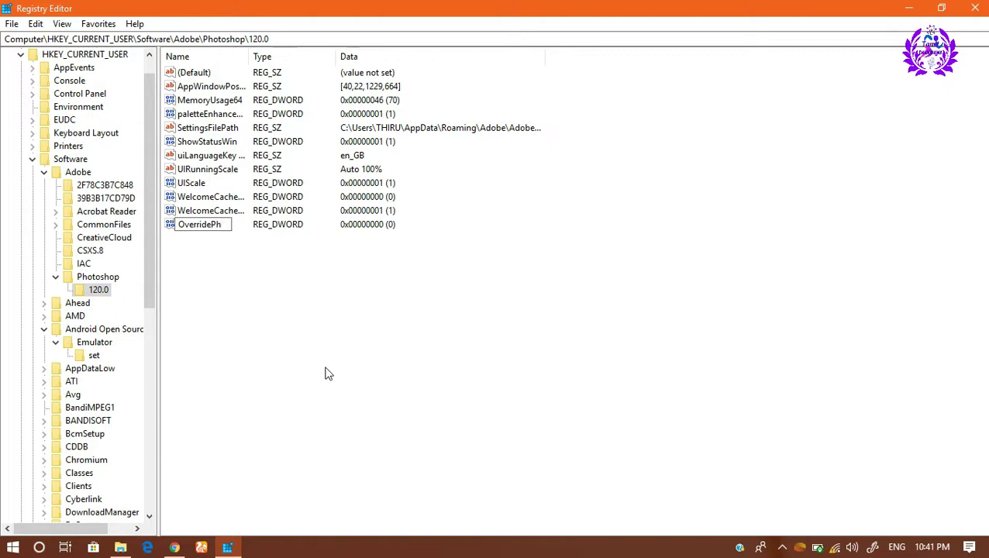
text(ysi)
text(cal)
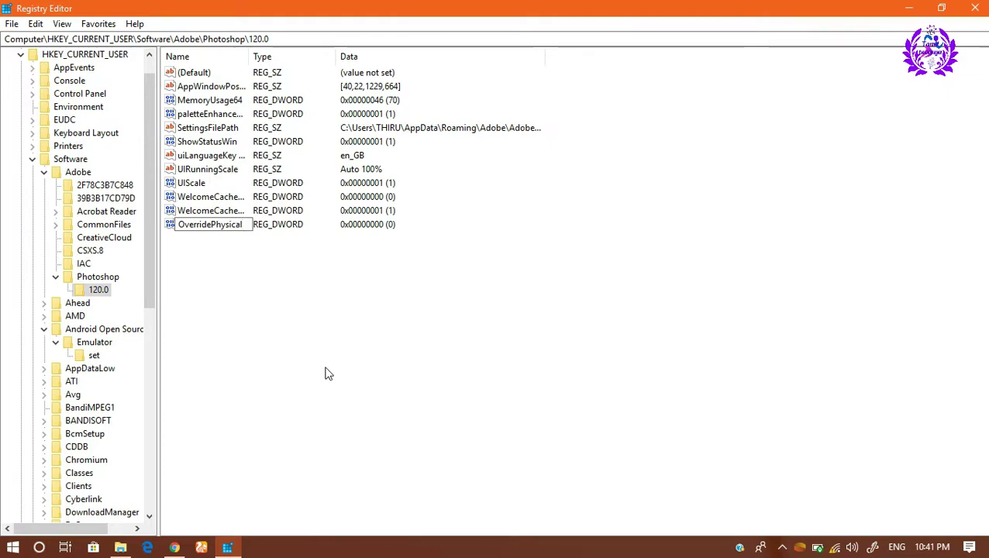
text(M)
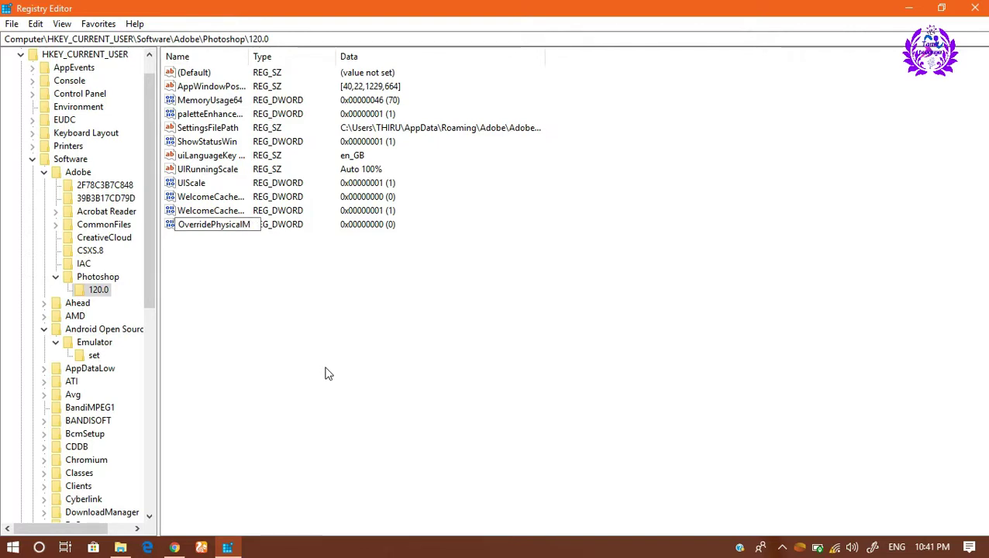
text(emor)
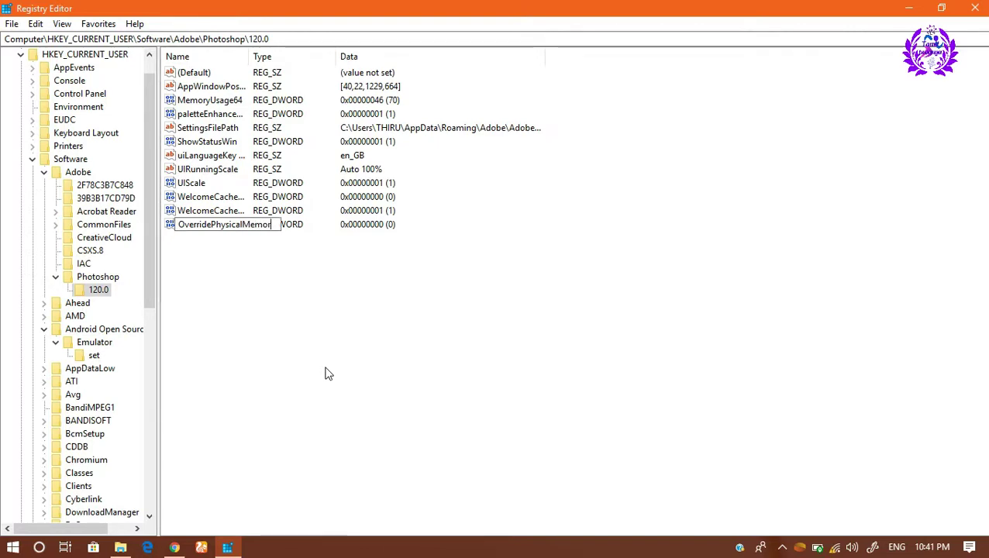
text(y)
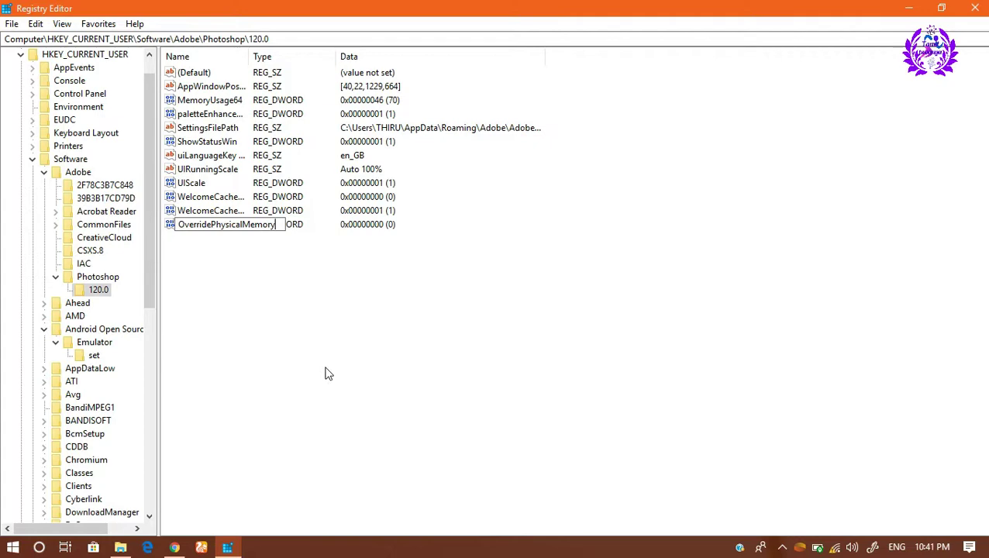
text(M)
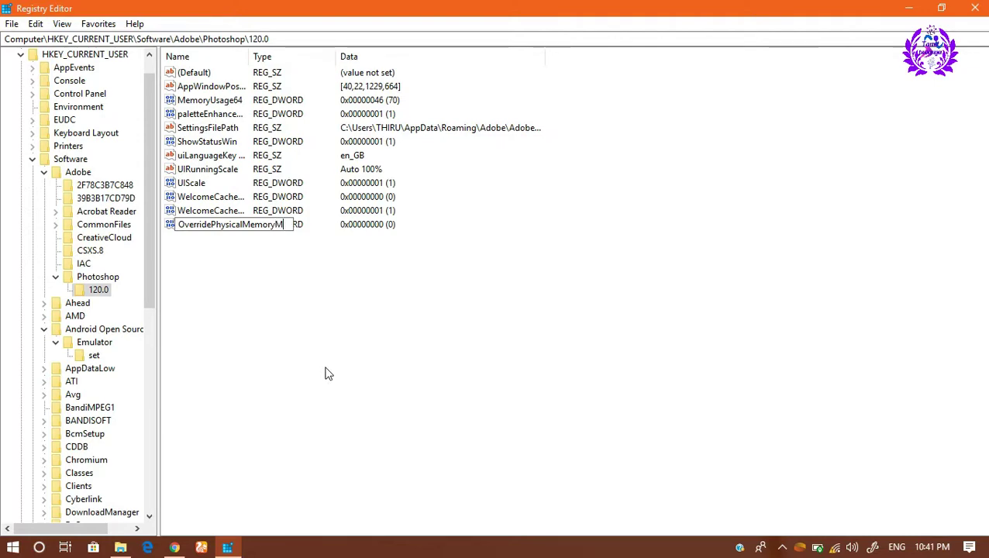
text(B)
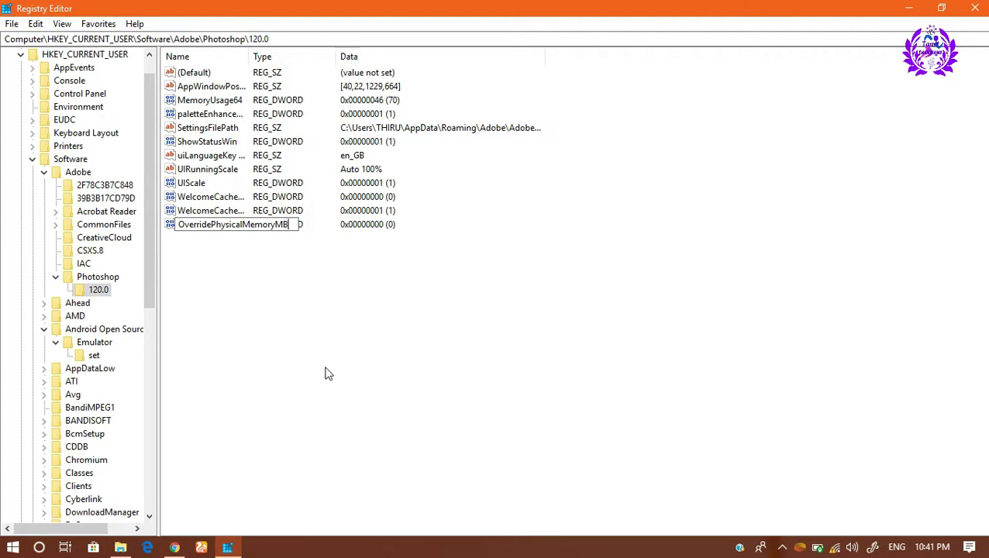
key(Return)
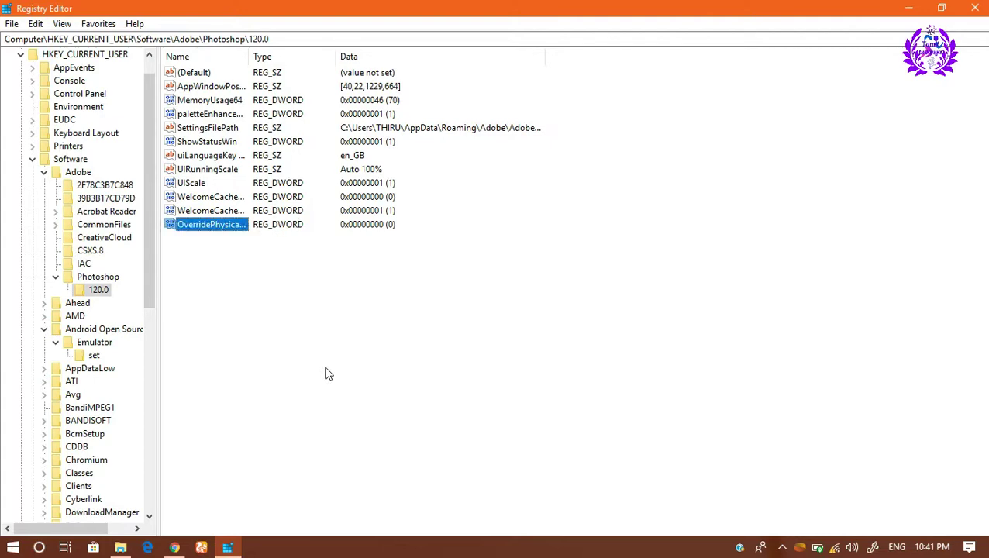
Change OverridePhysicalMemoryMB's value data to hexadecimal 24000, then close Registry Editor.
right_click(224, 228)
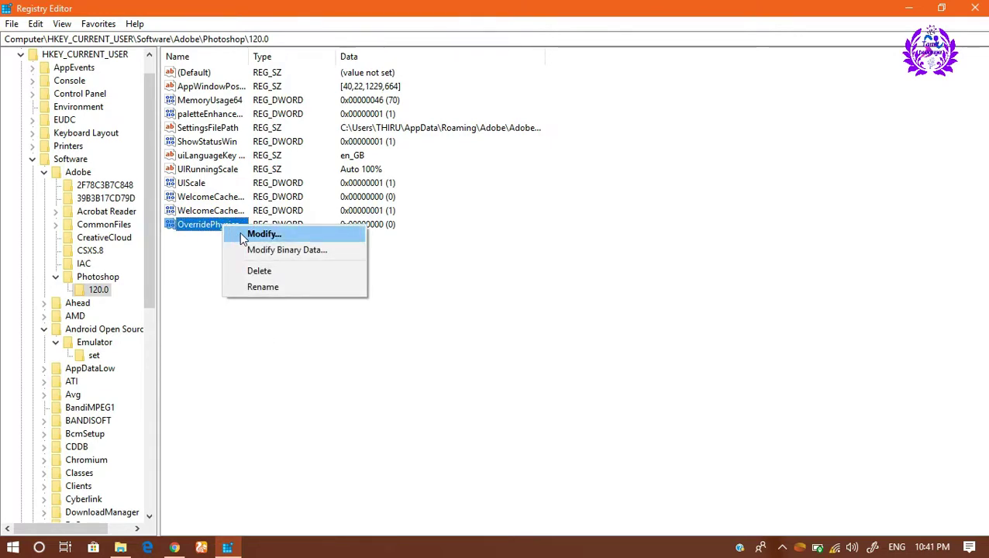
click(240, 234)
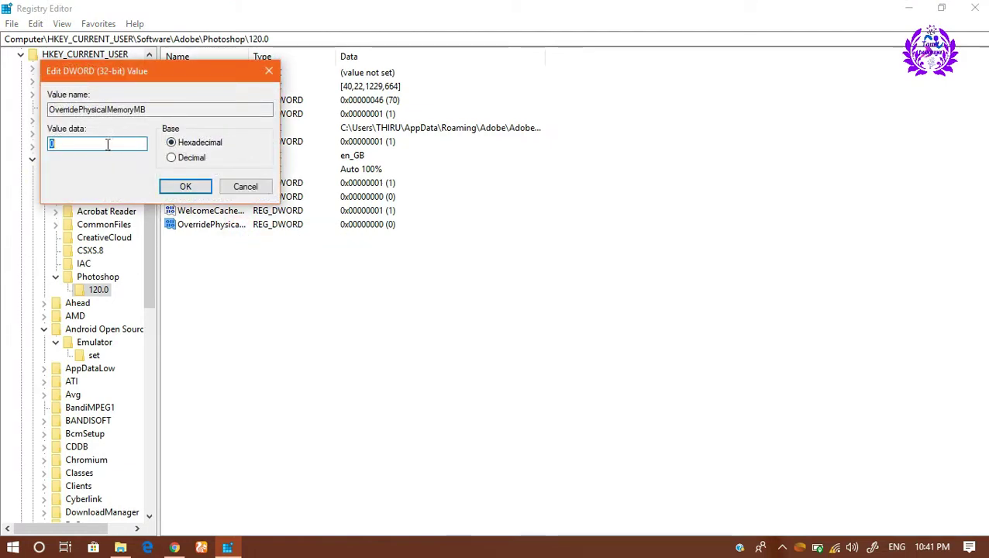
key(BackSpace)
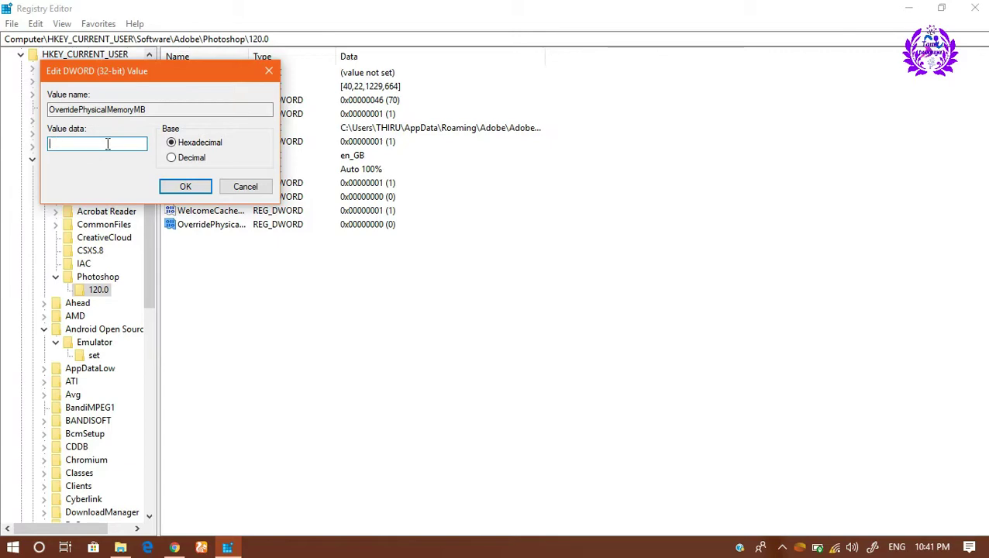
text(24)
text(000)
click(172, 188)
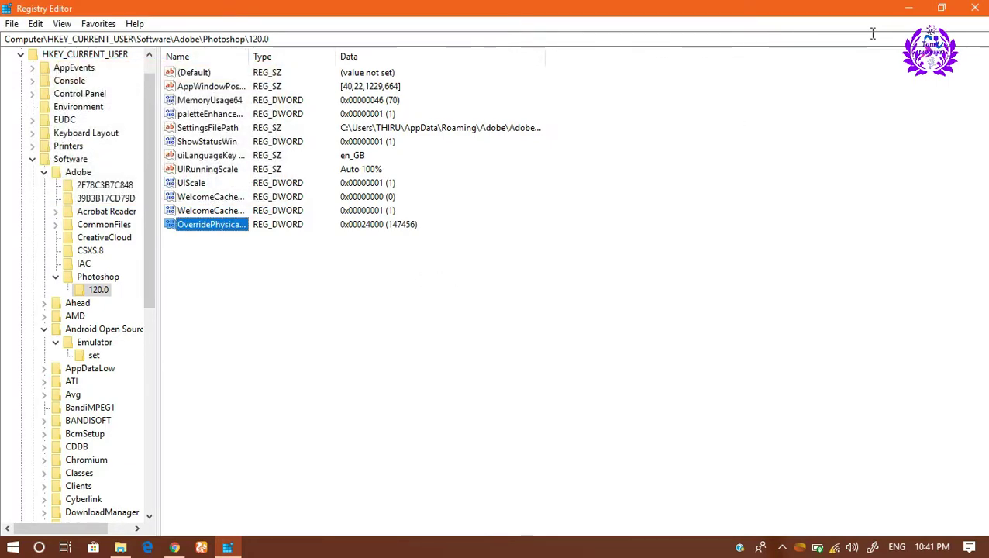
click(979, 6)
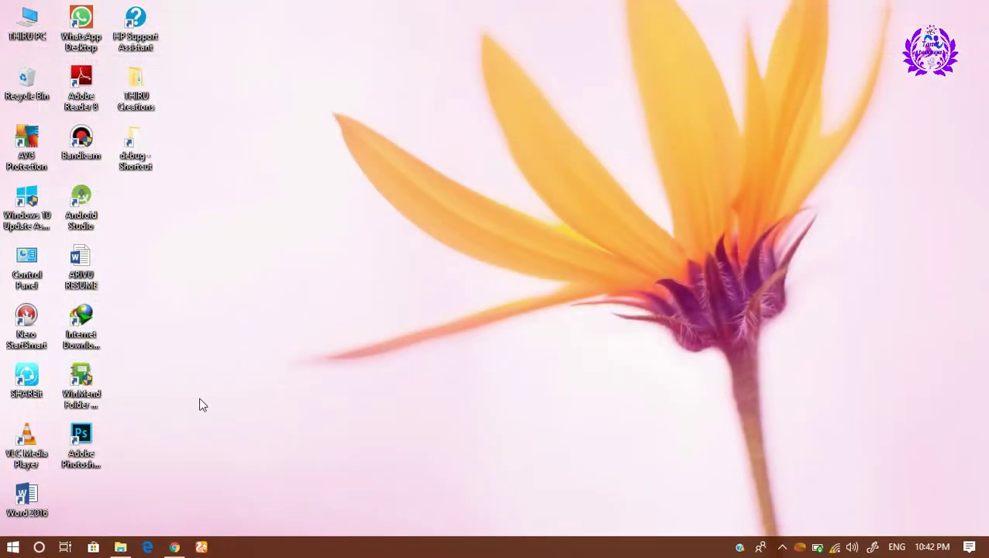
Relaunch Photoshop CC 2018, dismiss the Selective Tool panel, and create a default 7 × 5 in, 300 ppi document.
click(91, 441)
double_click(91, 442)
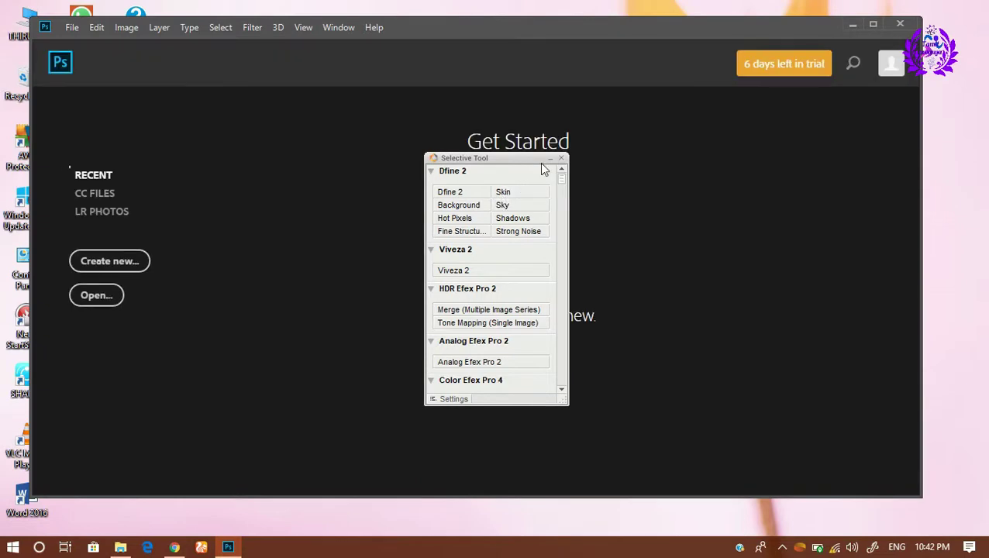
click(561, 159)
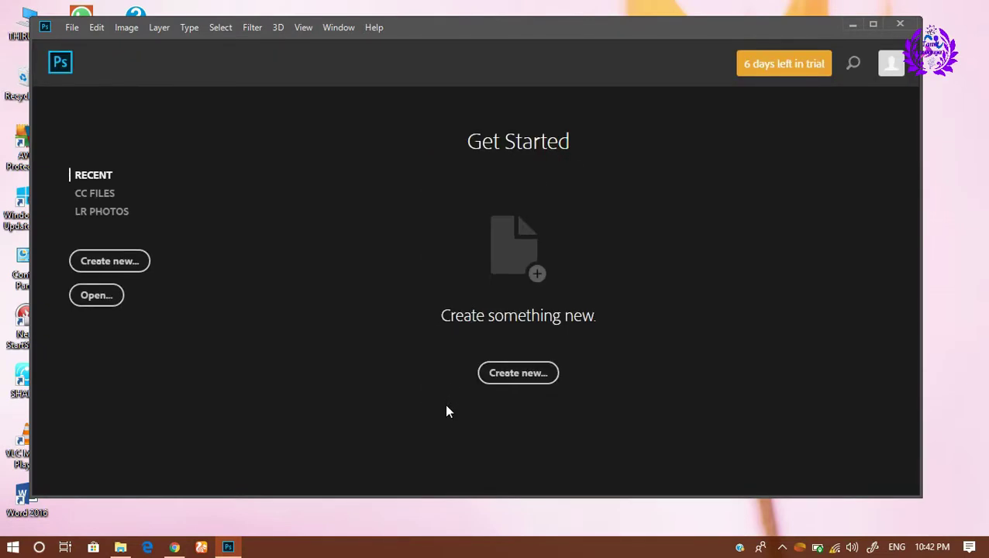
click(498, 379)
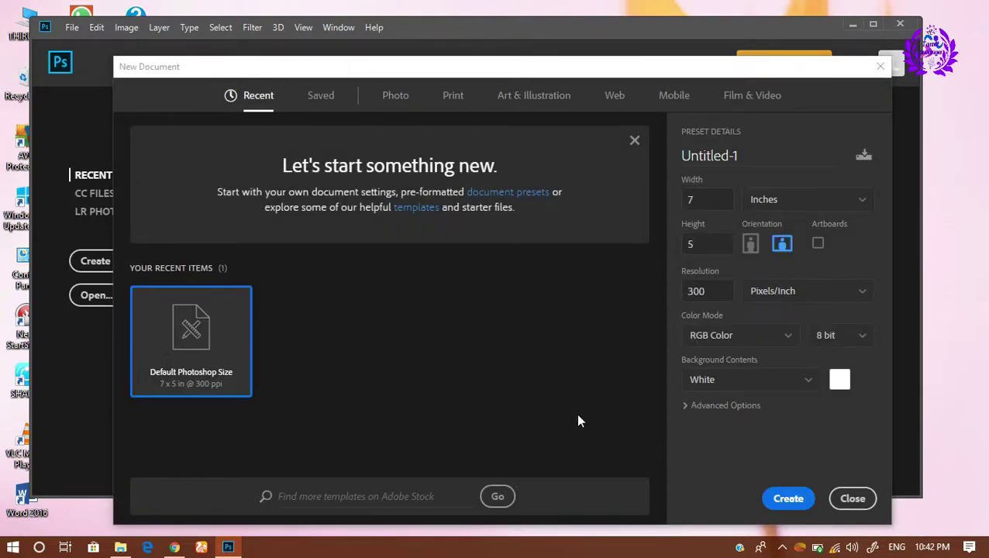
click(779, 499)
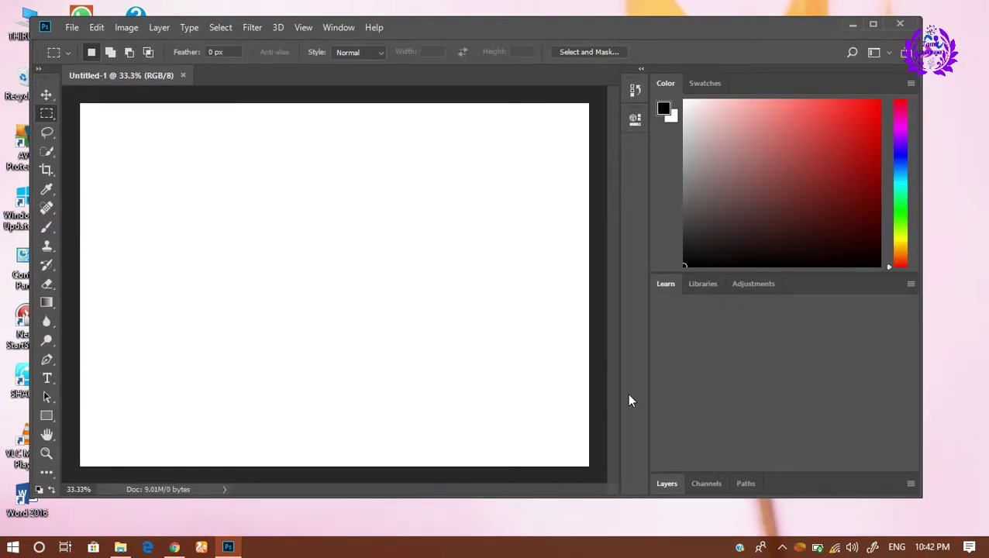
click(91, 32)
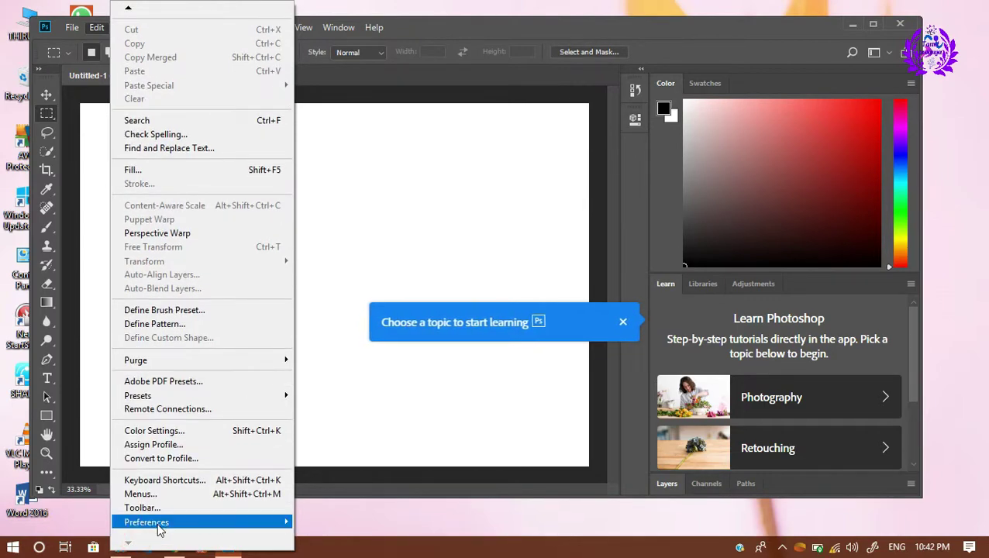
mouse_move(146, 522)
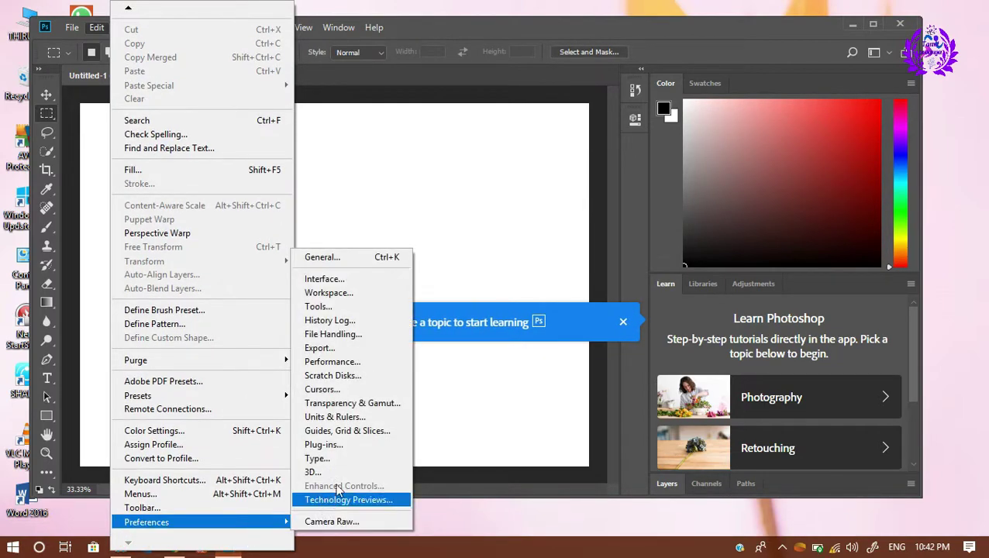
click(331, 362)
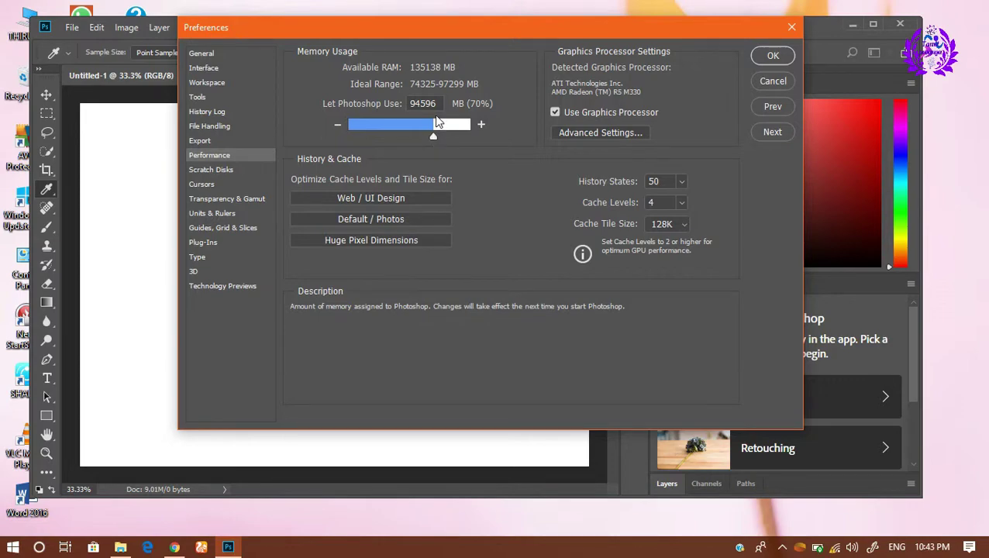
click(773, 55)
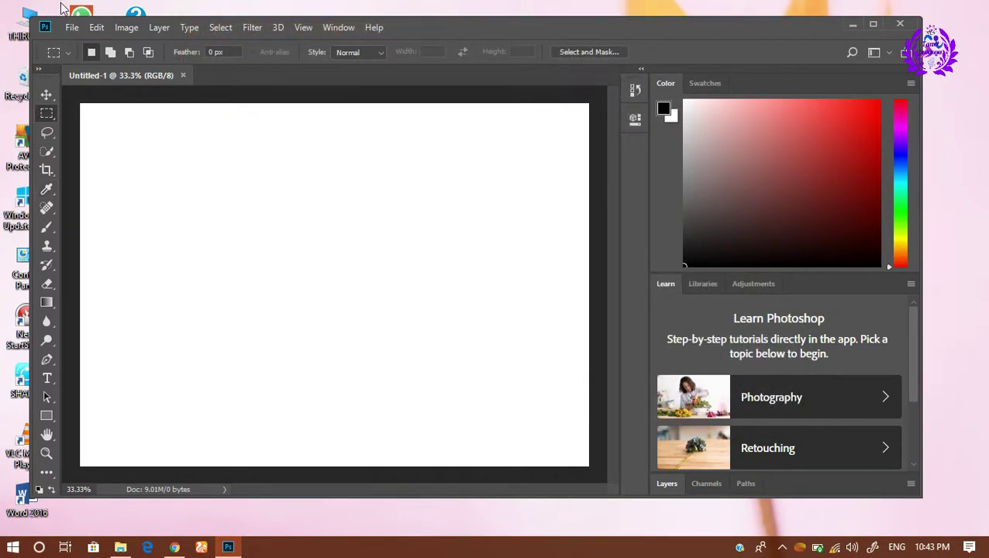
Open 7.jpg from PHOTOS (D:) > my wall pic, then close the open documents.
click(69, 28)
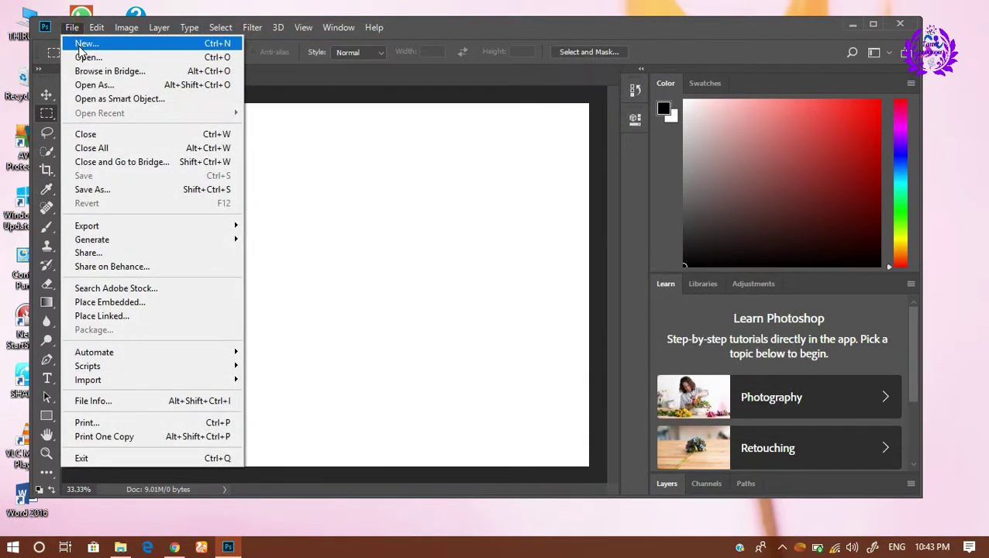
click(87, 58)
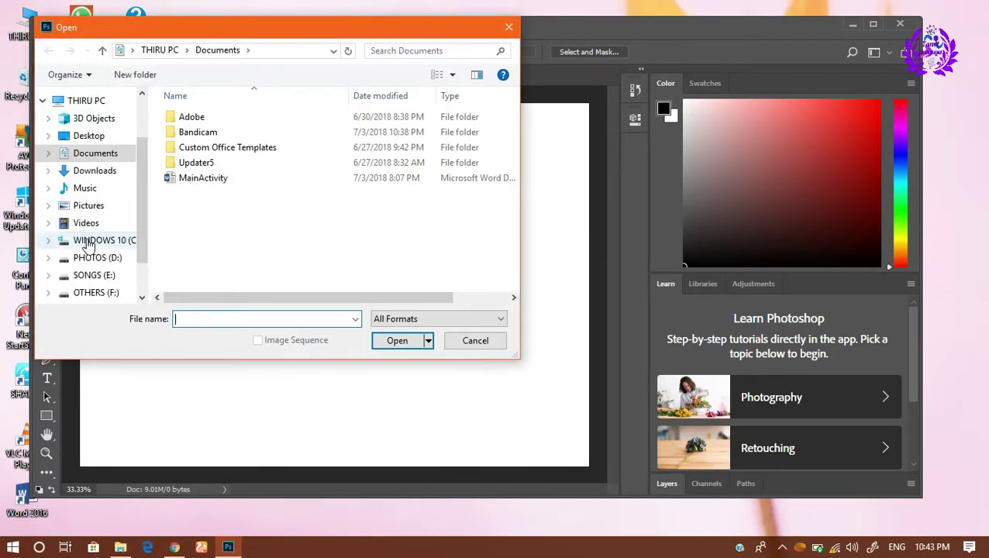
click(87, 258)
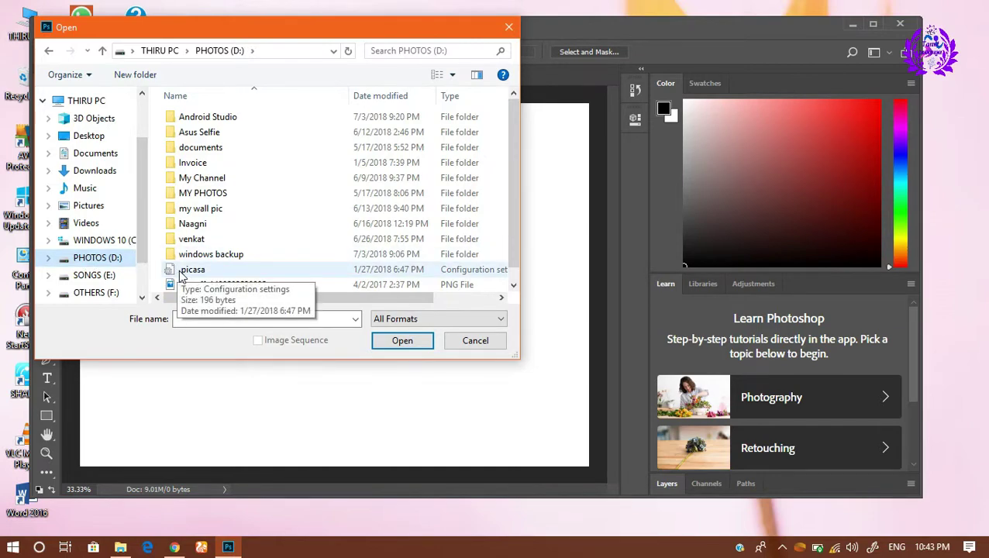
click(225, 208)
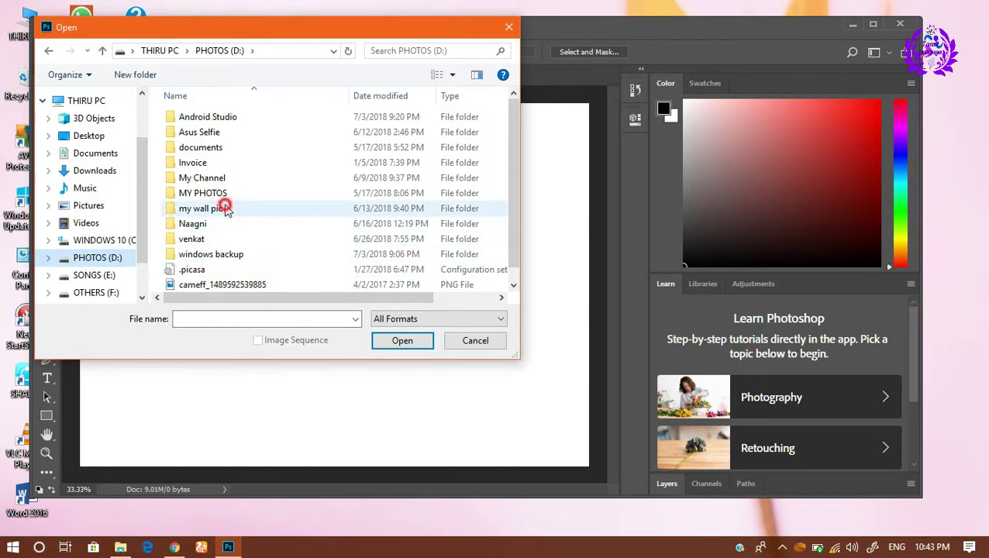
double_click(225, 208)
double_click(205, 143)
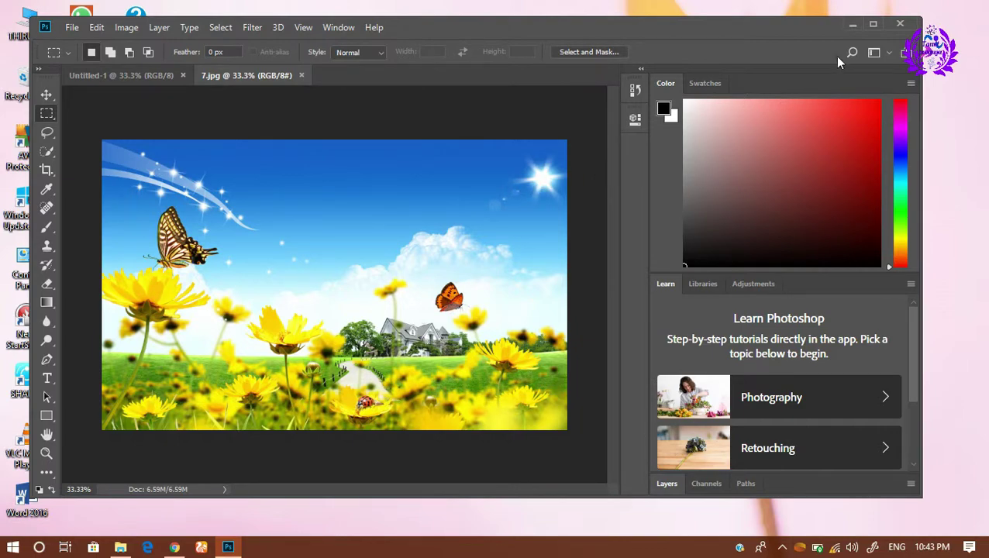
click(892, 27)
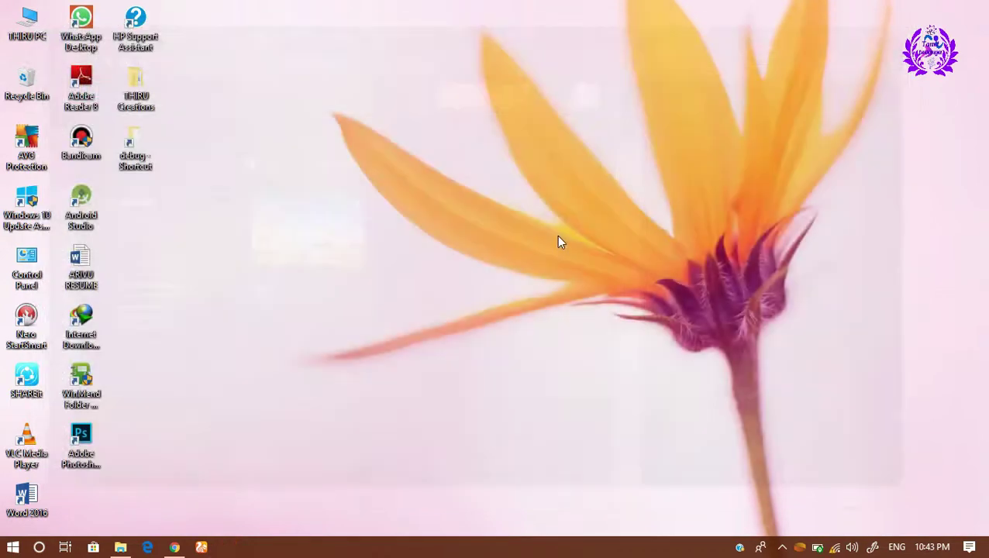